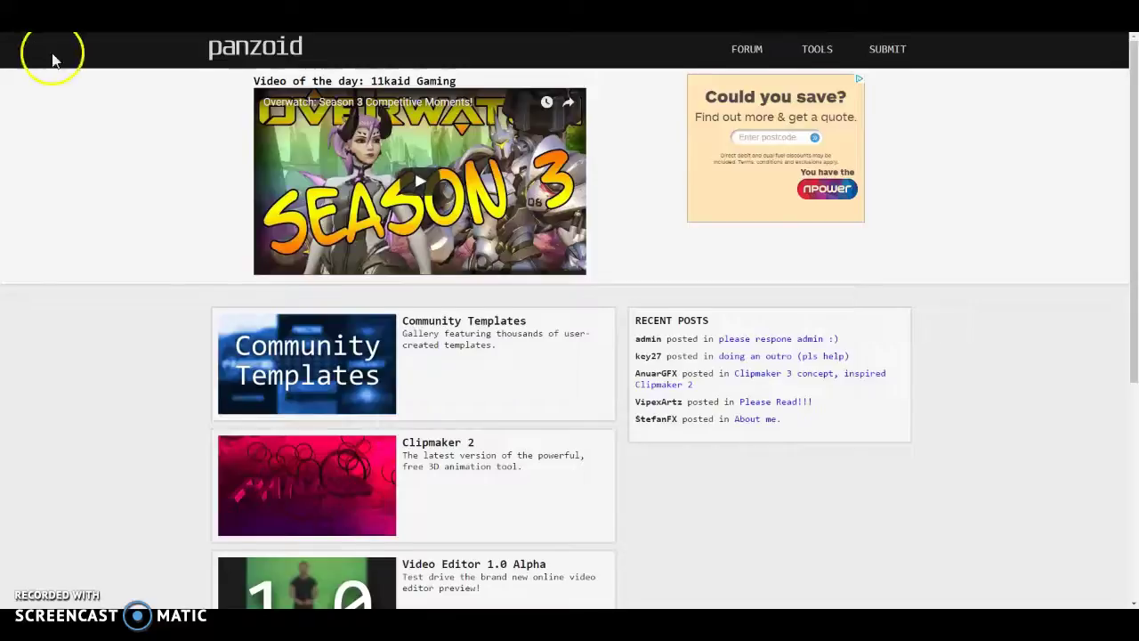
# - Launch the Clipmaker 2 editor and browse its starter template list to the end
pyautogui.scroll(-2, 452, 394)
pyautogui.scroll(2, 445, 259)
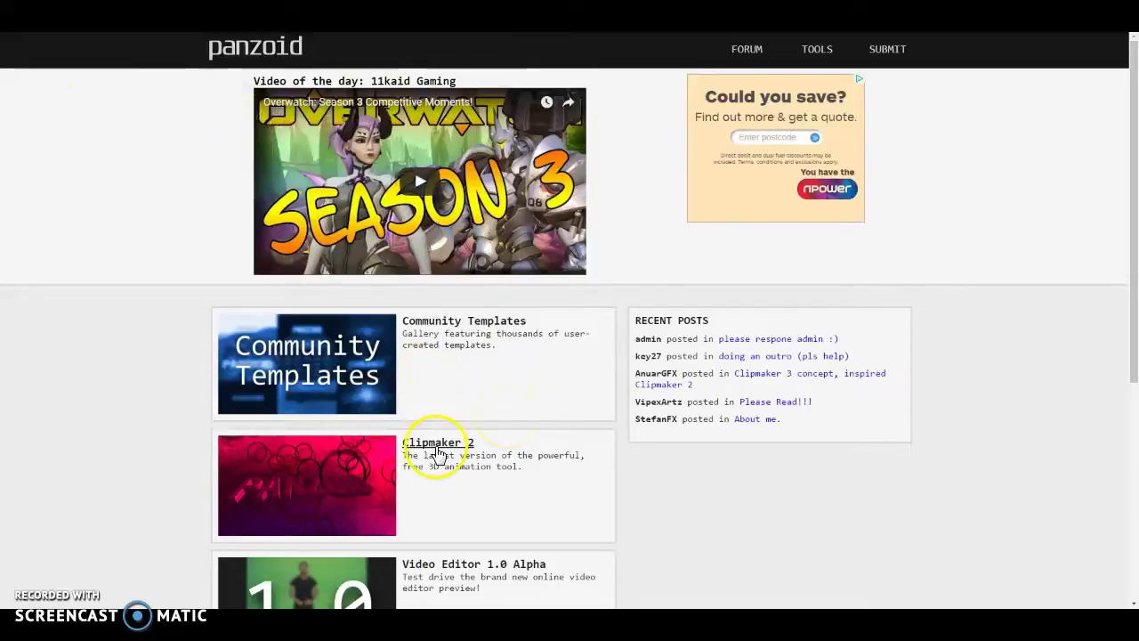
pyautogui.scroll(-2, 442, 463)
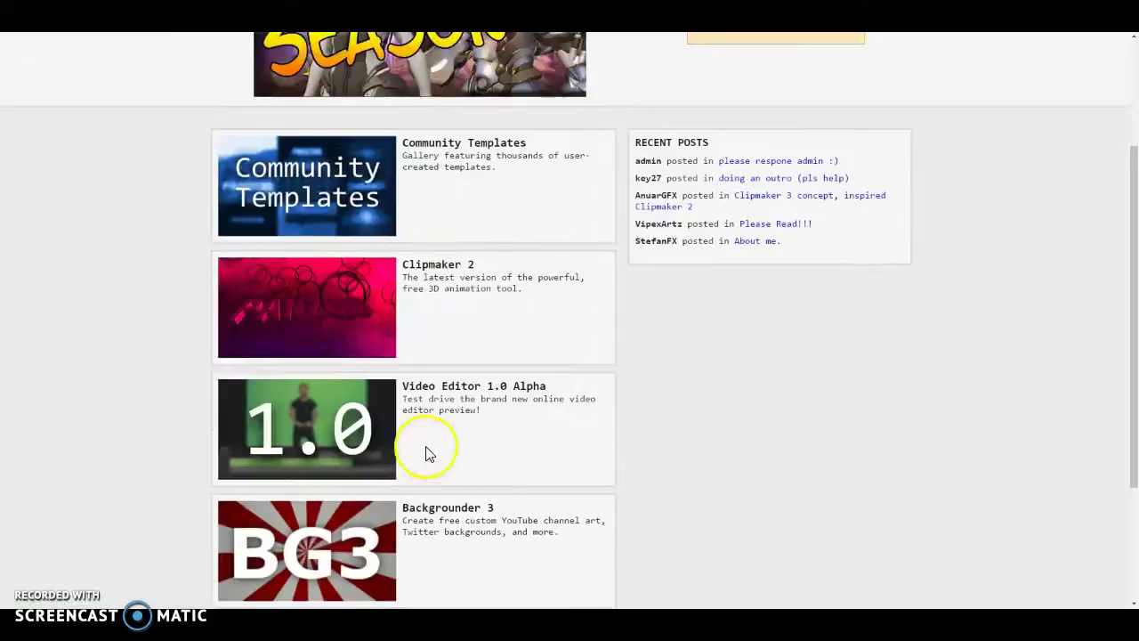
pyautogui.scroll(-2, 463, 427)
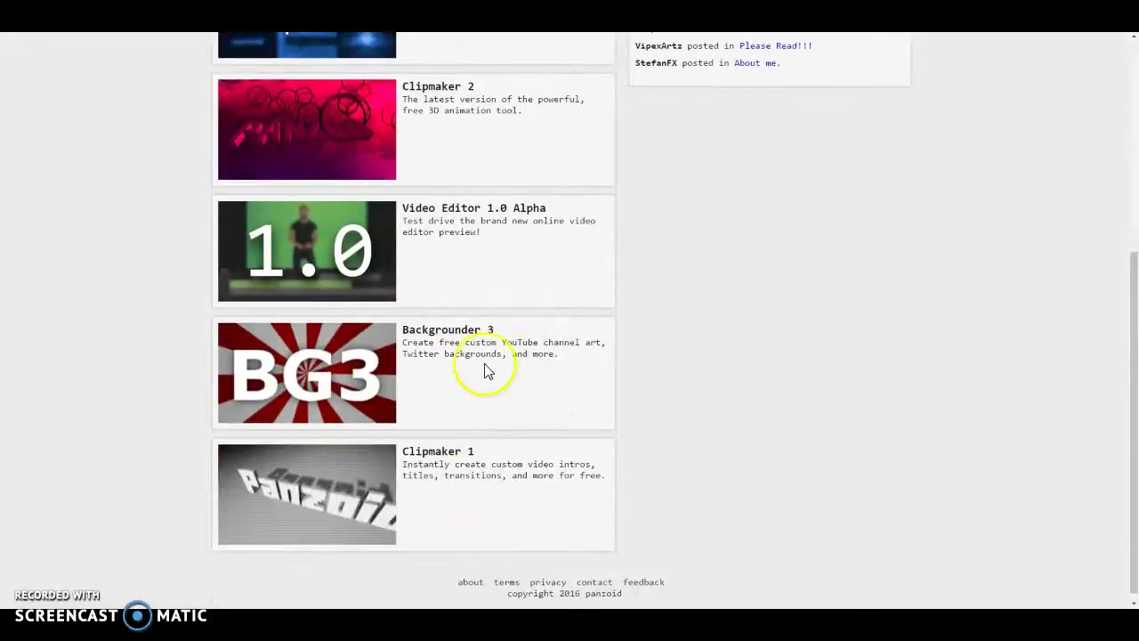
pyautogui.scroll(1, 433, 400)
pyautogui.scroll(1, 434, 399)
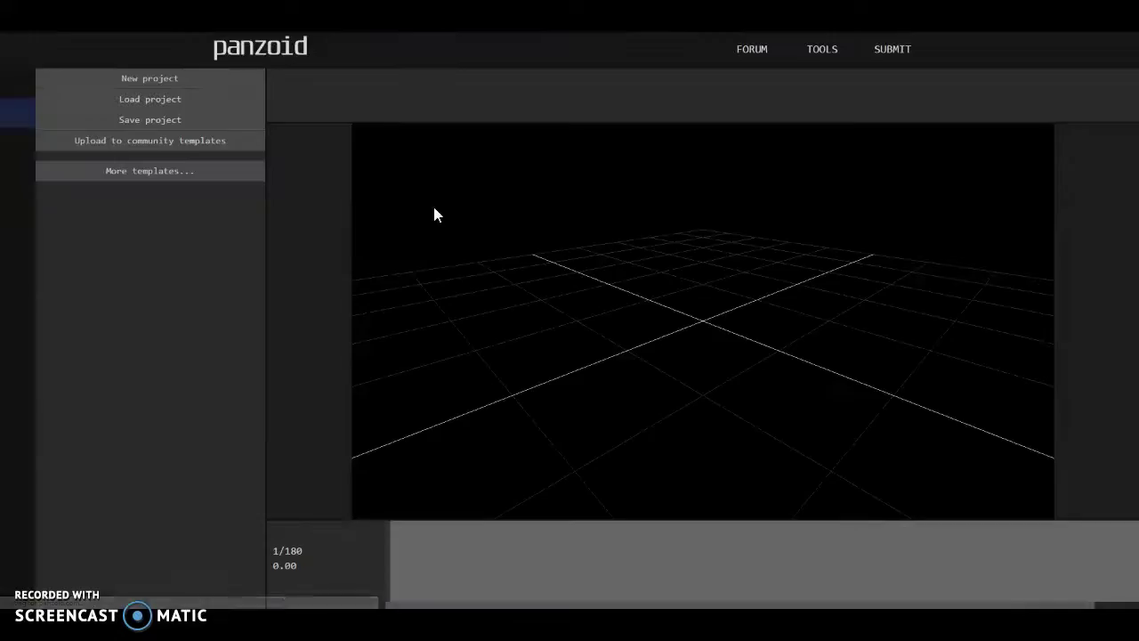
pyautogui.click(433, 244)
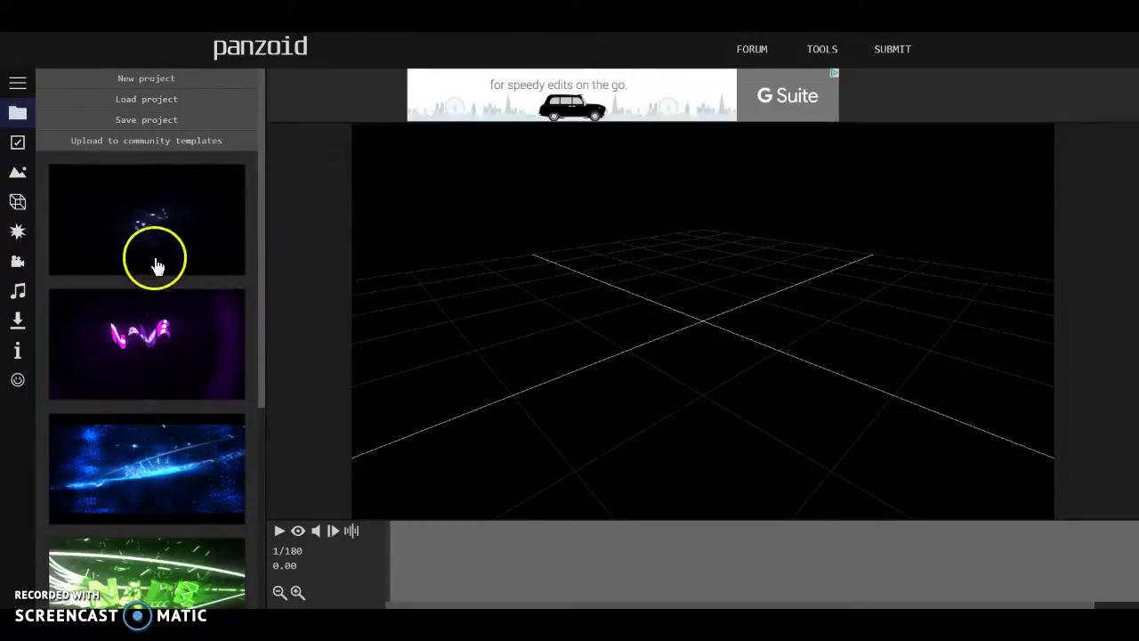
pyautogui.moveTo(260, 240)
pyautogui.mouseDown()
pyautogui.moveTo(238, 459)
pyautogui.moveTo(258, 462)
pyautogui.mouseUp()
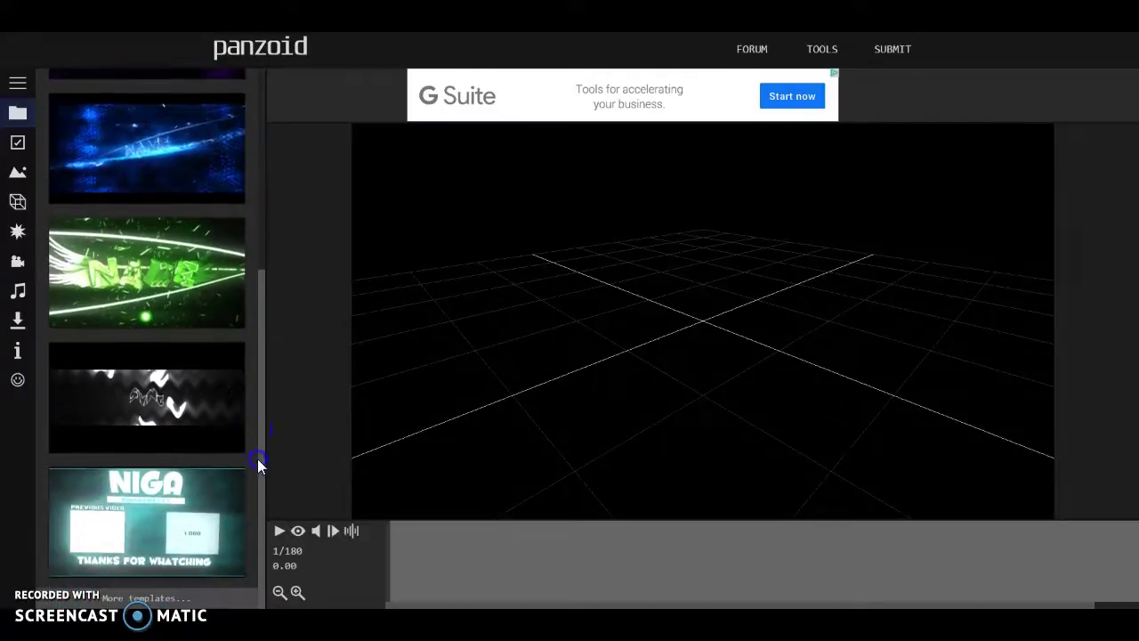
# - Open the community template gallery and load its full template list
pyautogui.click(175, 602)
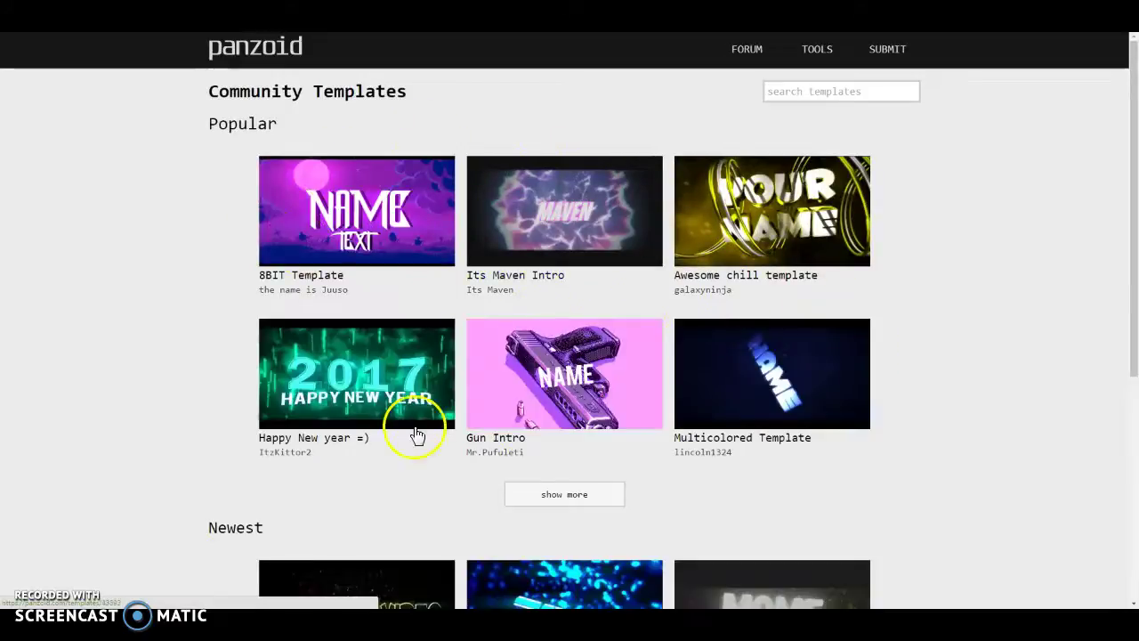
pyautogui.scroll(-2, 453, 425)
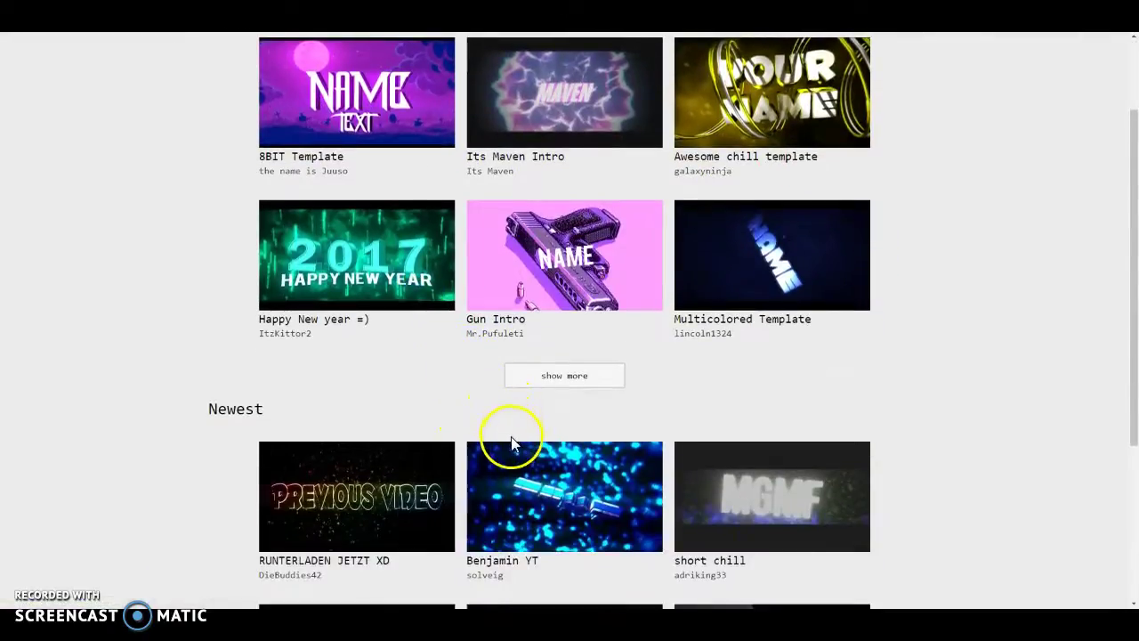
pyautogui.scroll(-1, 508, 465)
pyautogui.moveTo(564, 196)
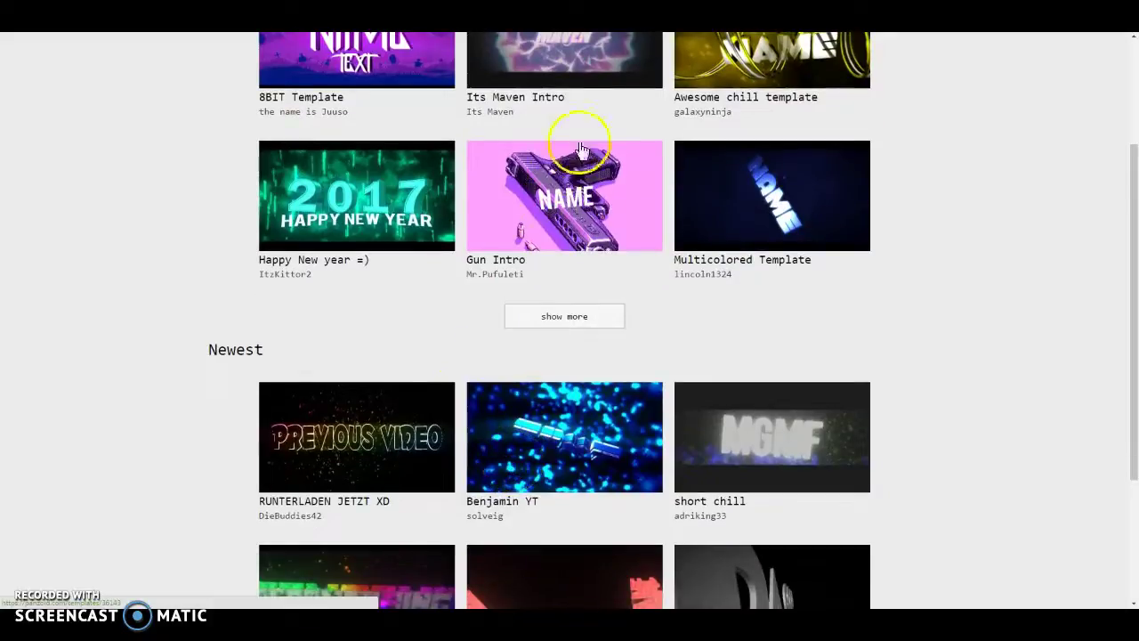
pyautogui.scroll(-2, 561, 223)
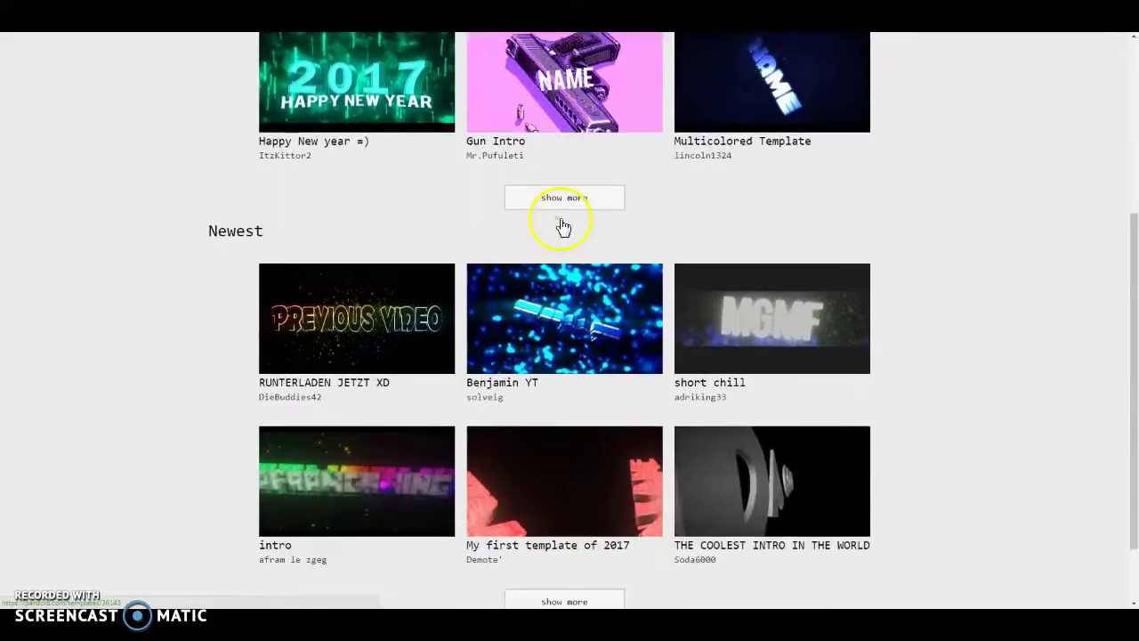
pyautogui.scroll(-2, 562, 218)
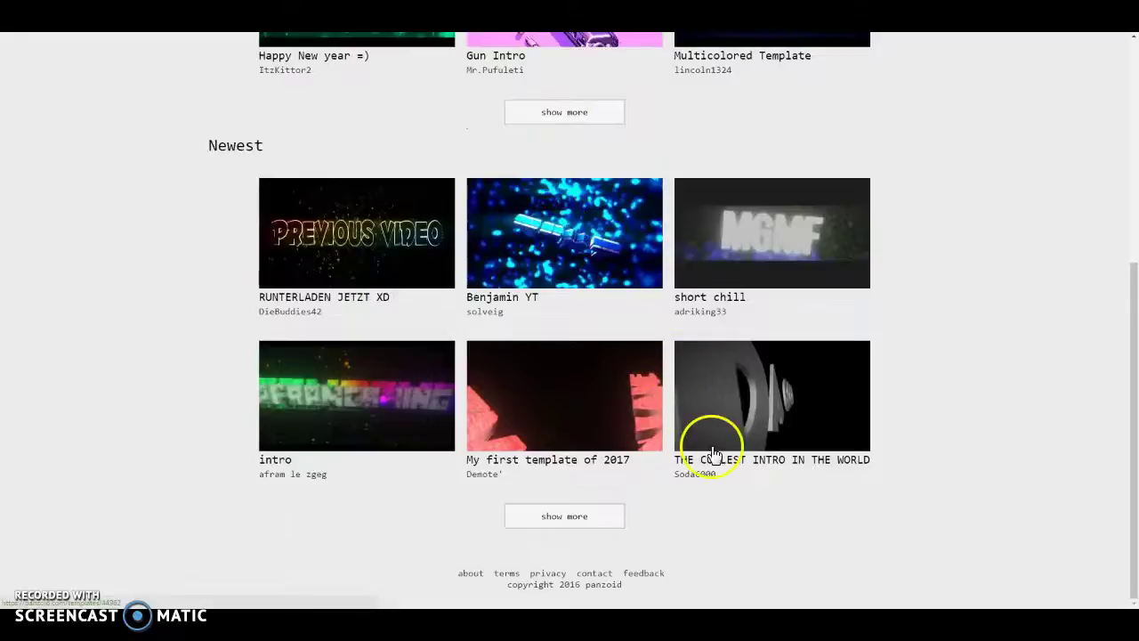
pyautogui.click(567, 525)
pyautogui.scroll(2, 570, 508)
pyautogui.scroll(1, 583, 410)
pyautogui.click(564, 289)
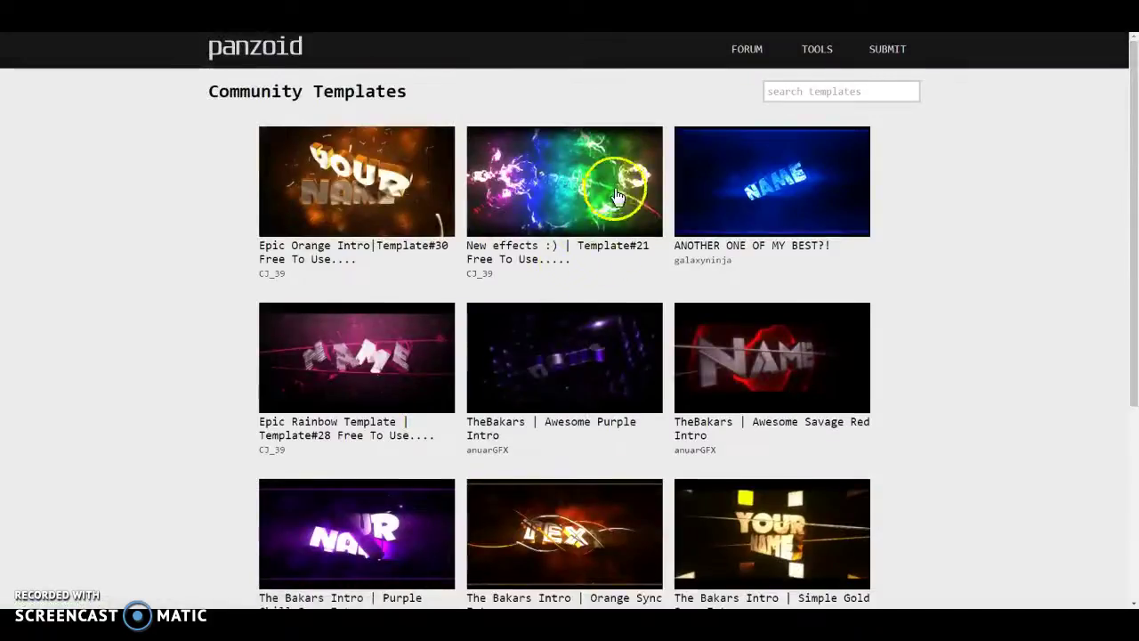
# - Page through the community templates to pages 2 and 3
pyautogui.scroll(-1, 610, 216)
pyautogui.scroll(-2, 595, 242)
pyautogui.scroll(-1, 598, 254)
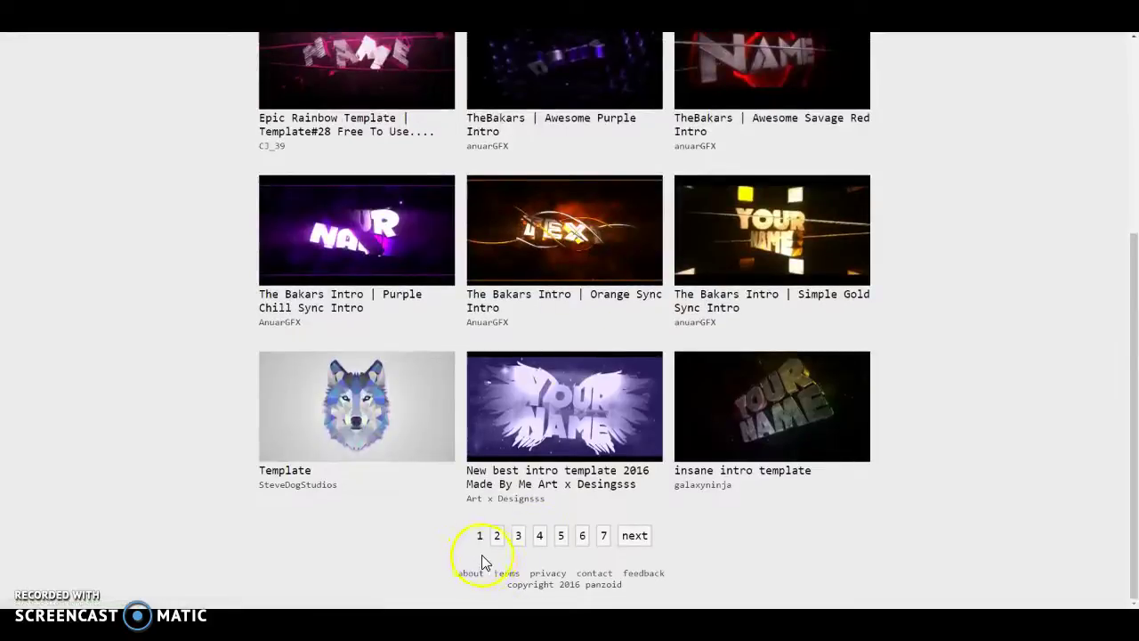
pyautogui.click(498, 538)
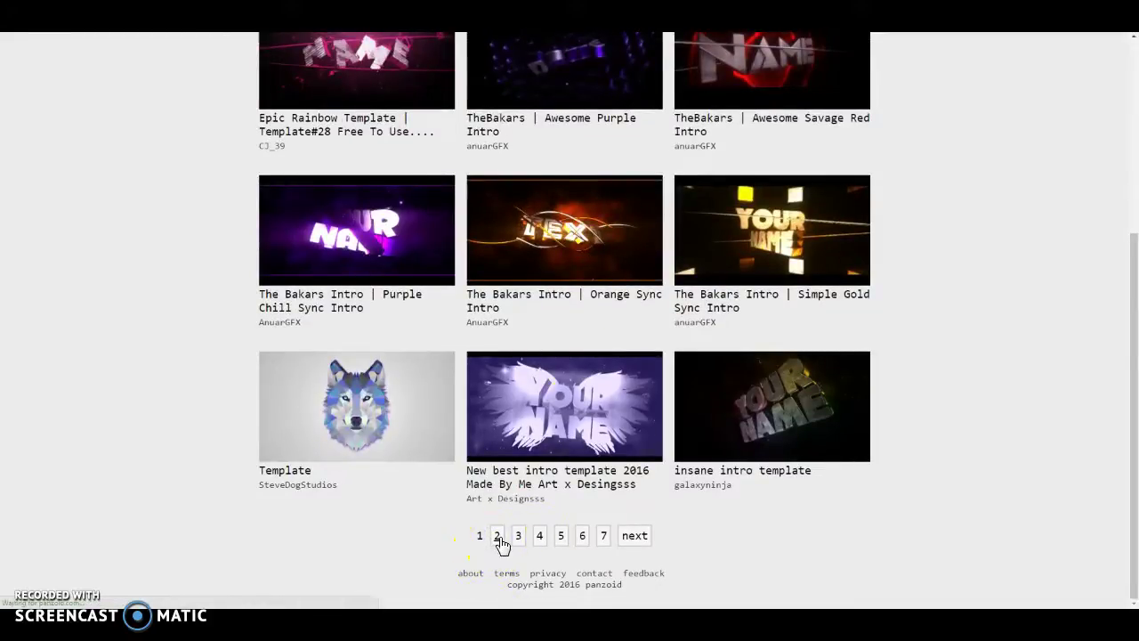
pyautogui.scroll(-1, 534, 445)
pyautogui.scroll(-1, 563, 388)
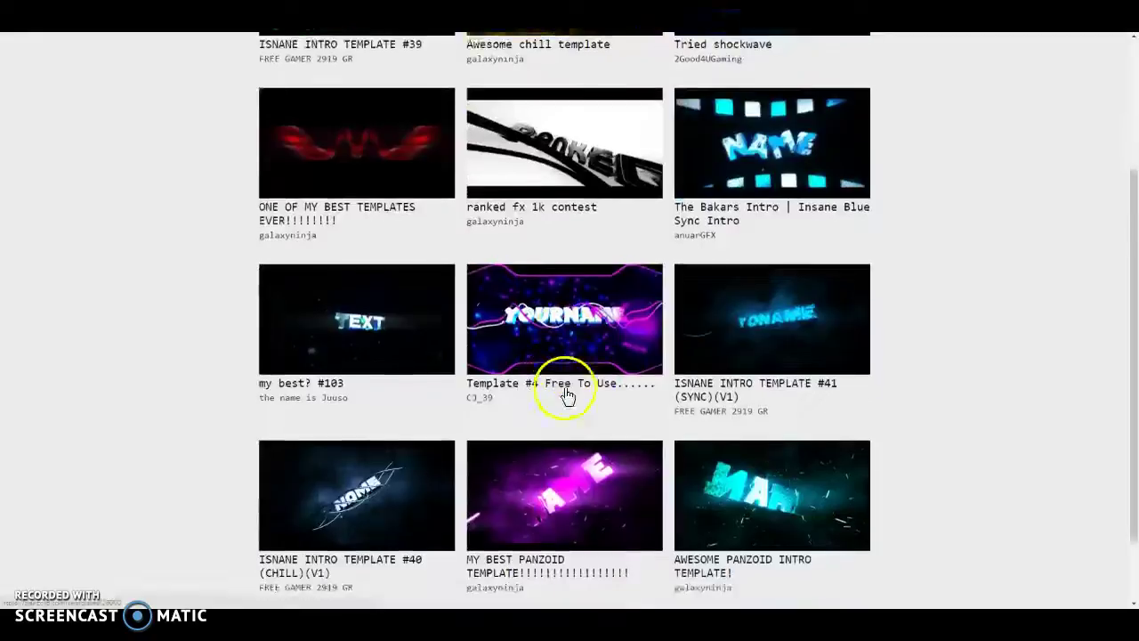
pyautogui.scroll(-1, 567, 396)
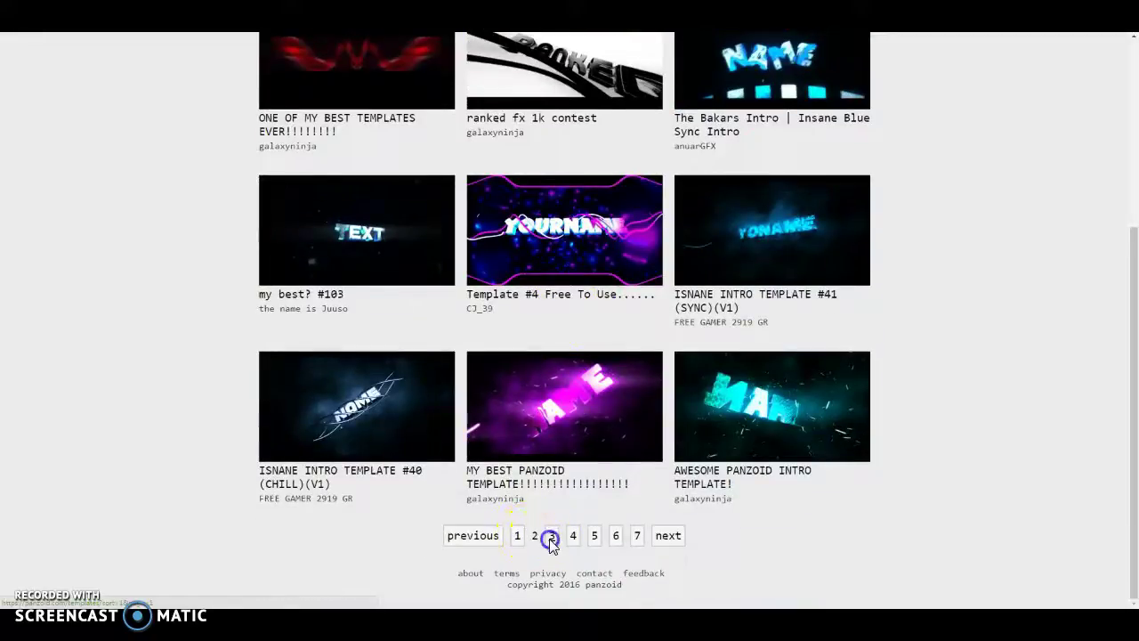
pyautogui.click(552, 538)
pyautogui.scroll(-1, 552, 472)
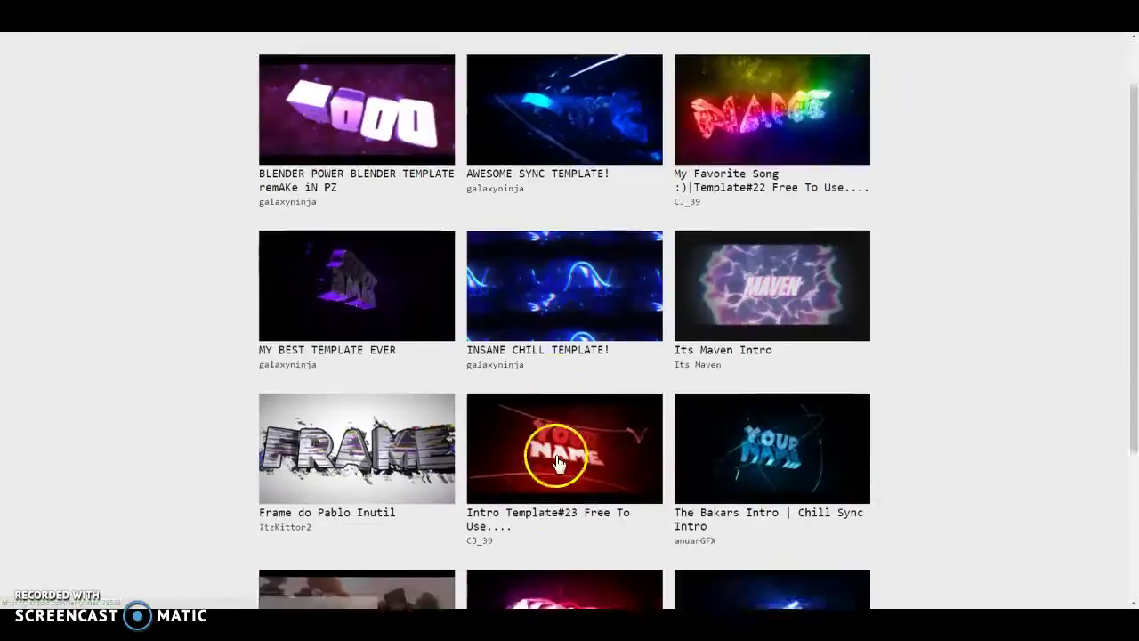
pyautogui.scroll(-3, 558, 458)
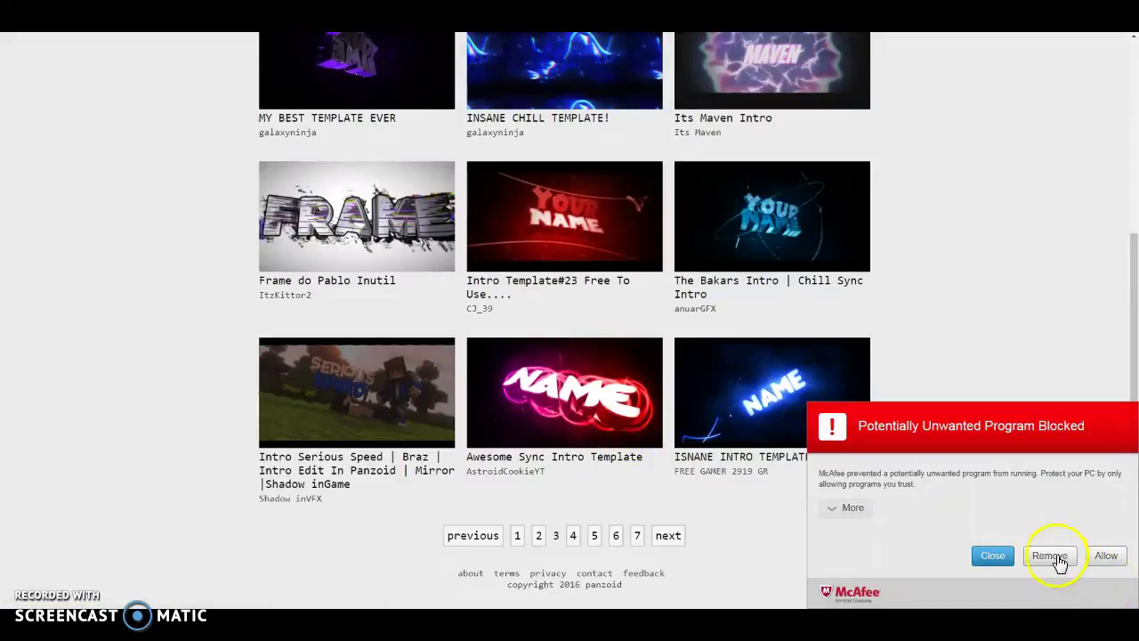
# - Dismiss the McAfee antivirus popup and keep browsing the templates
pyautogui.click(986, 558)
pyautogui.scroll(2, 775, 457)
pyautogui.scroll(2, 780, 437)
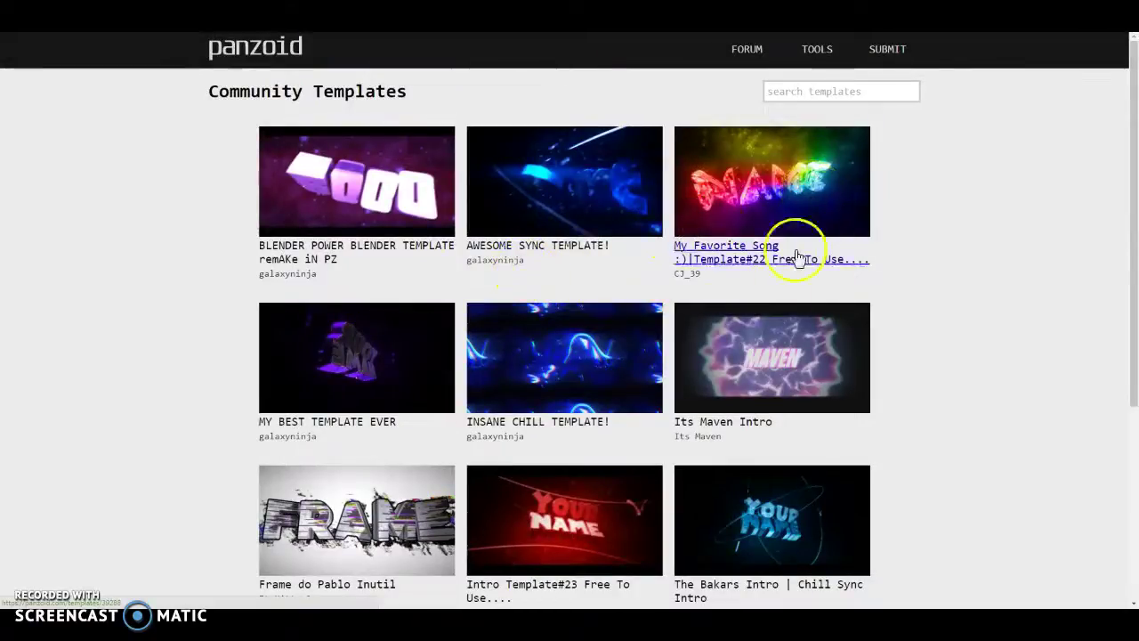
pyautogui.scroll(-1, 654, 369)
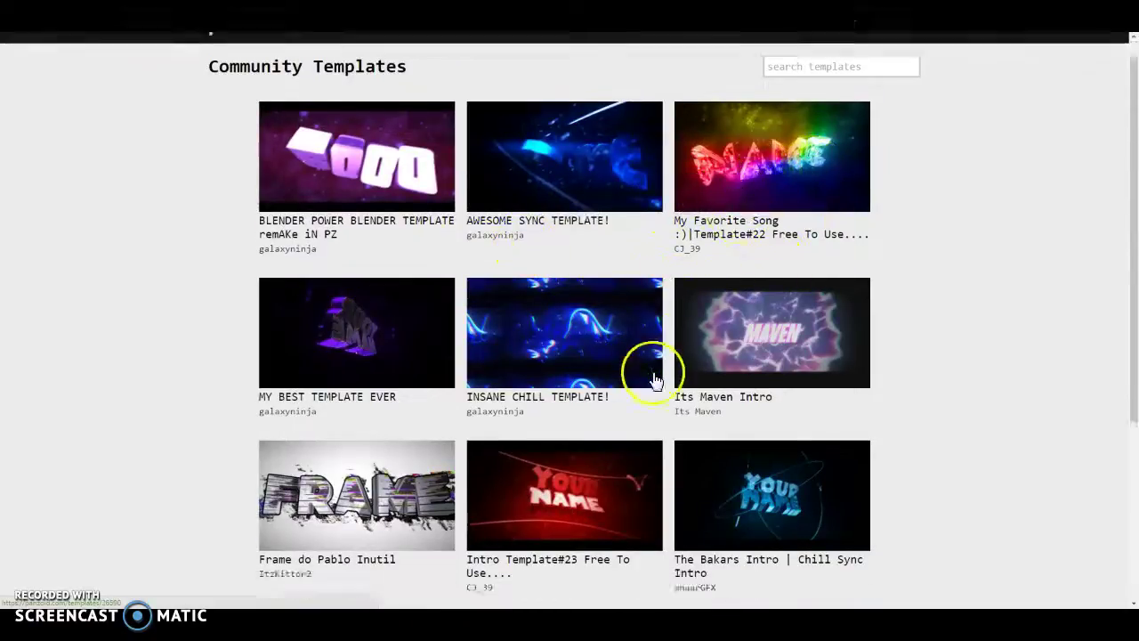
pyautogui.scroll(-1, 653, 369)
pyautogui.scroll(-1, 653, 374)
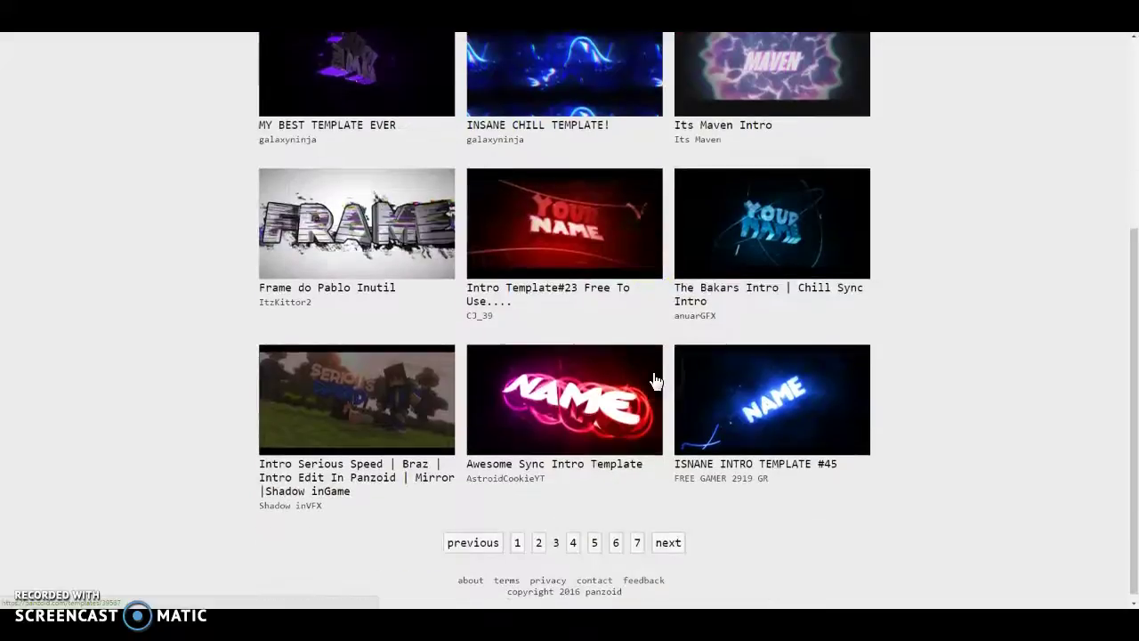
# - Open the Awesome Sync Intro Template's details and load it into Clipmaker
pyautogui.click(605, 412)
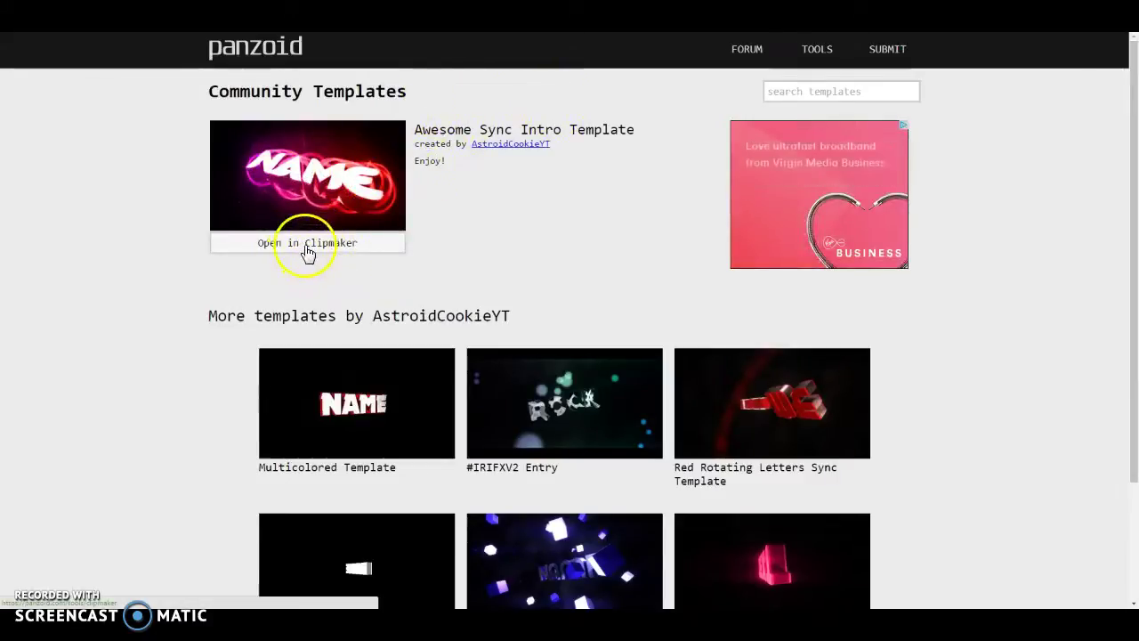
pyautogui.click(306, 249)
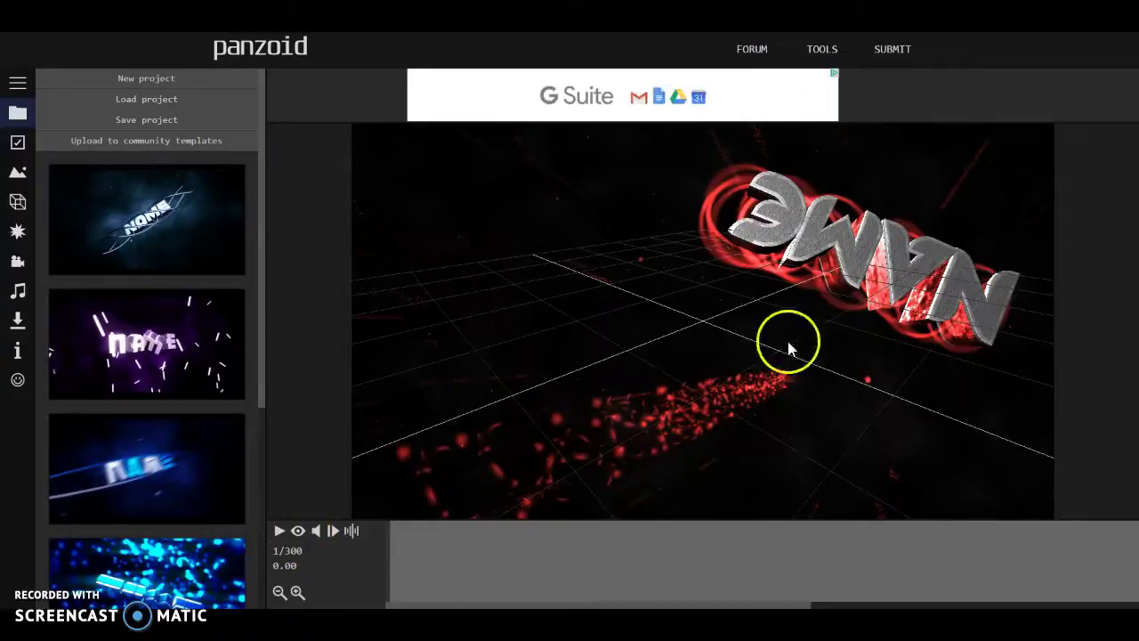
# - Play the template's NAME intro animation, then pause it near the start
pyautogui.click(297, 532)
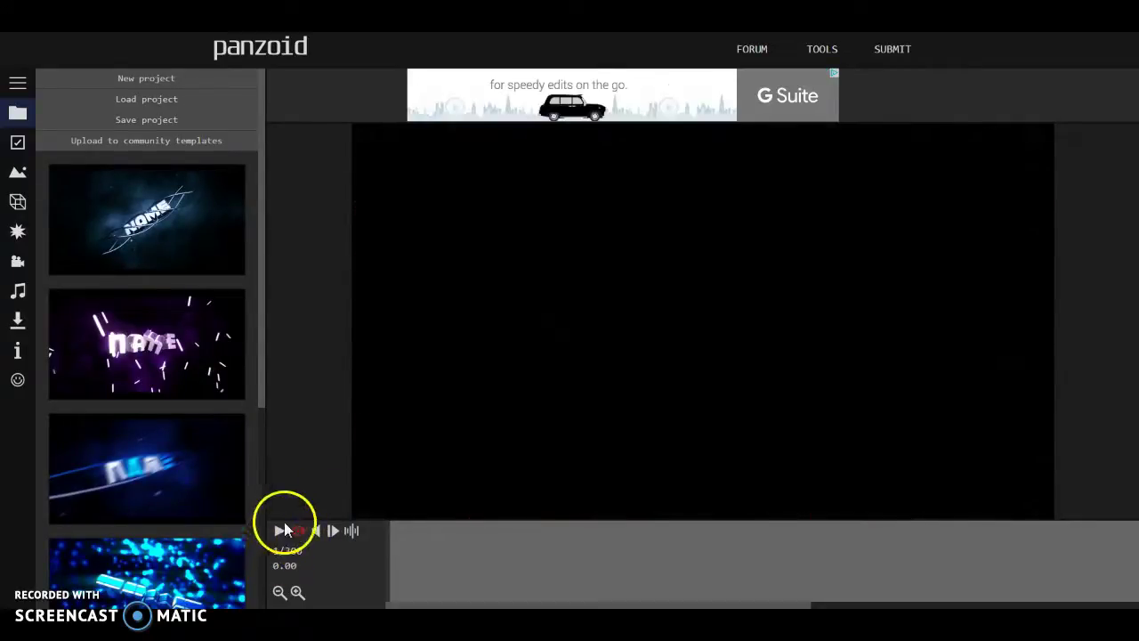
pyautogui.click(279, 532)
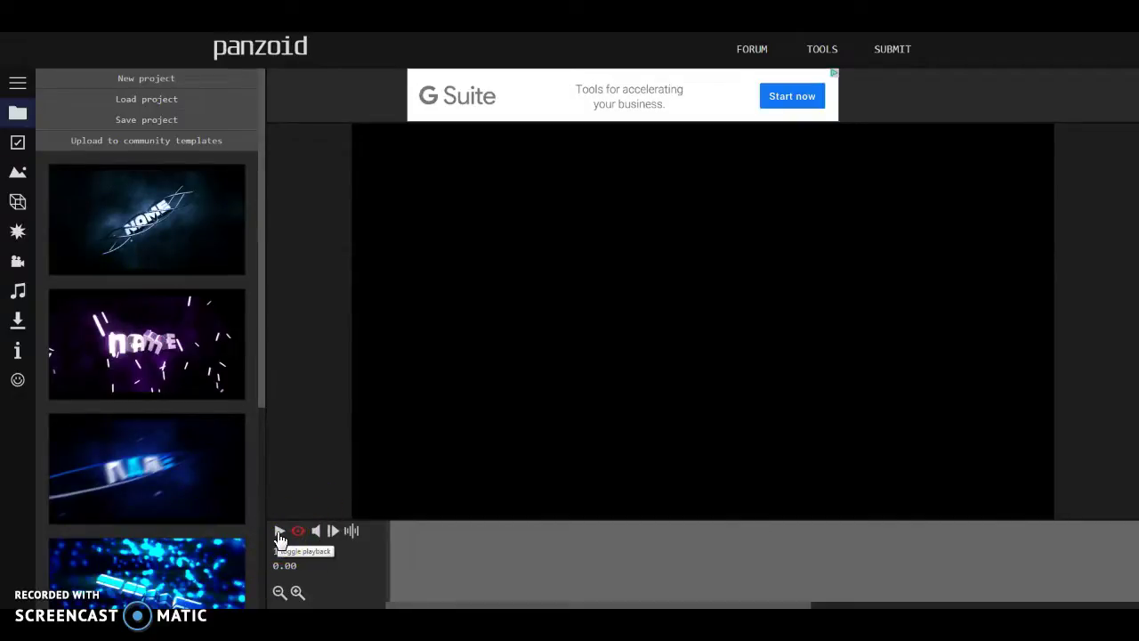
pyautogui.click(278, 531)
pyautogui.click(280, 532)
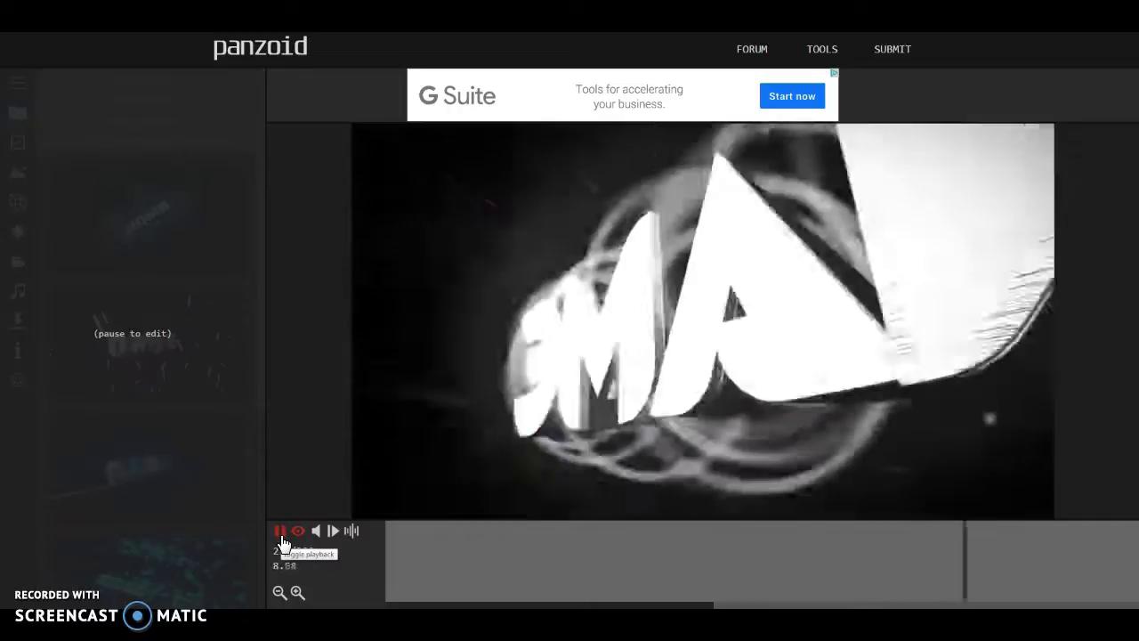
pyautogui.click(285, 516)
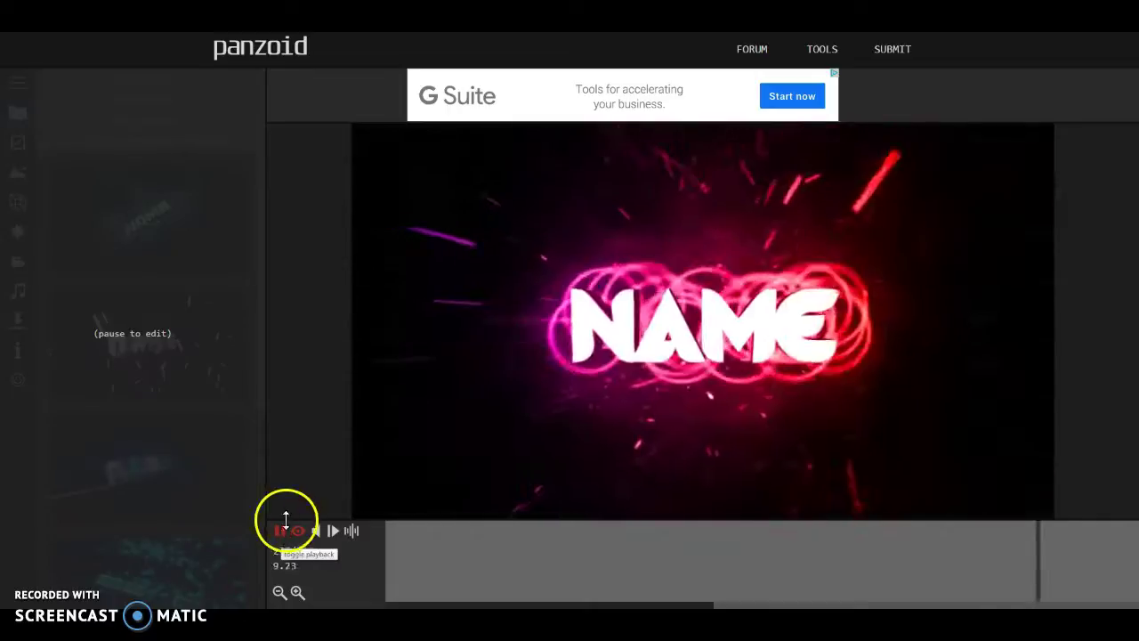
pyautogui.click(291, 528)
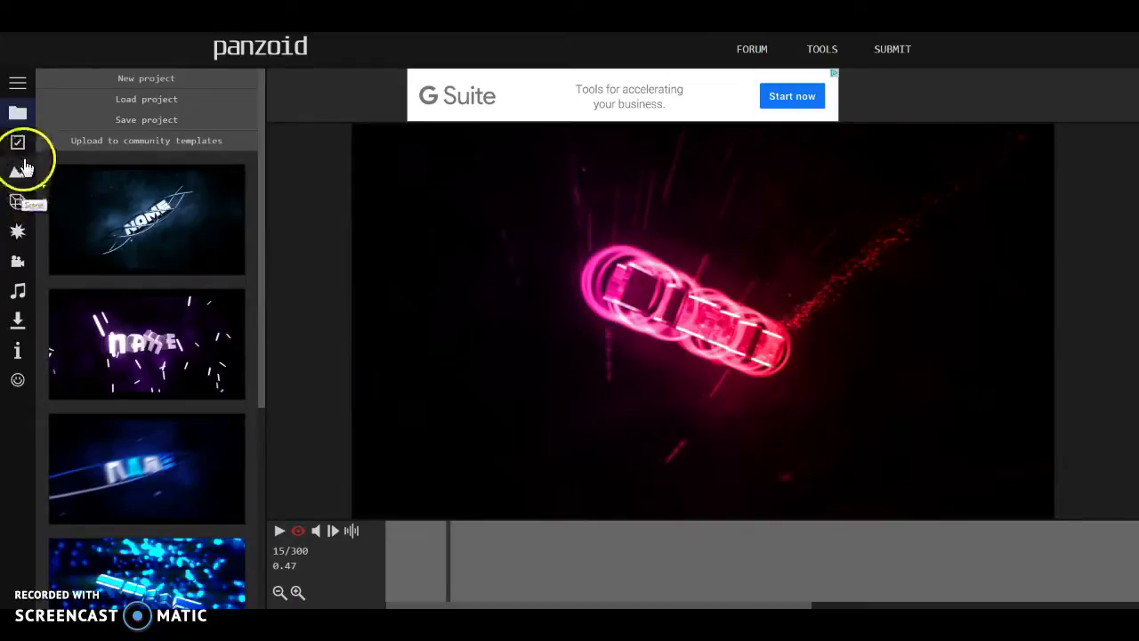
# - In Basic settings, keep 1080p resolution, 30 fps and a 10-second length
pyautogui.click(25, 151)
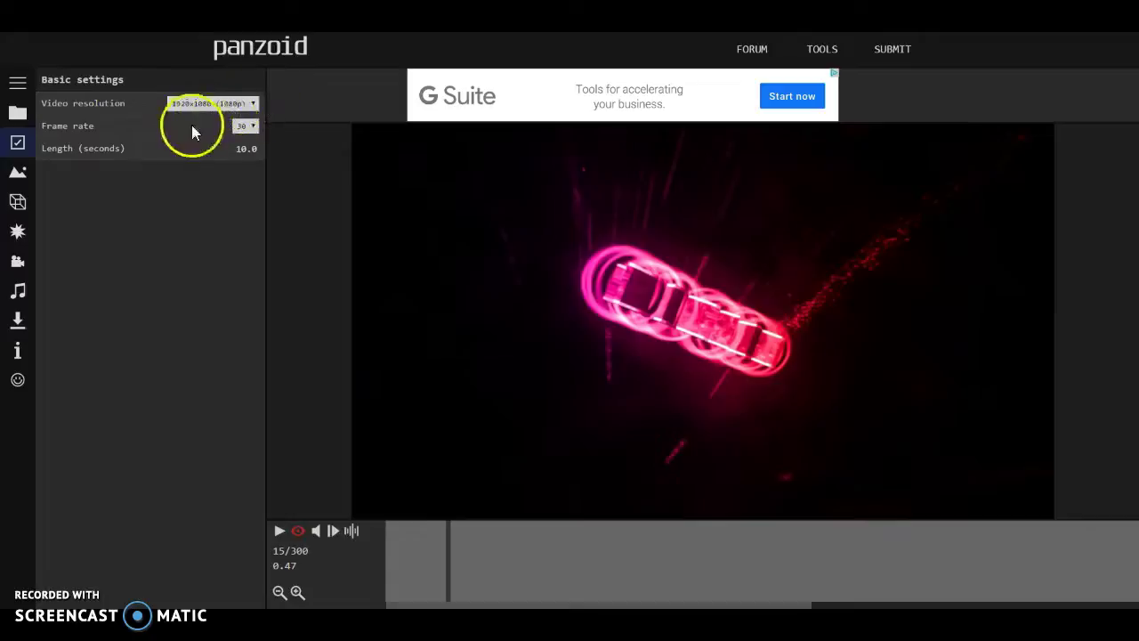
pyautogui.click(231, 105)
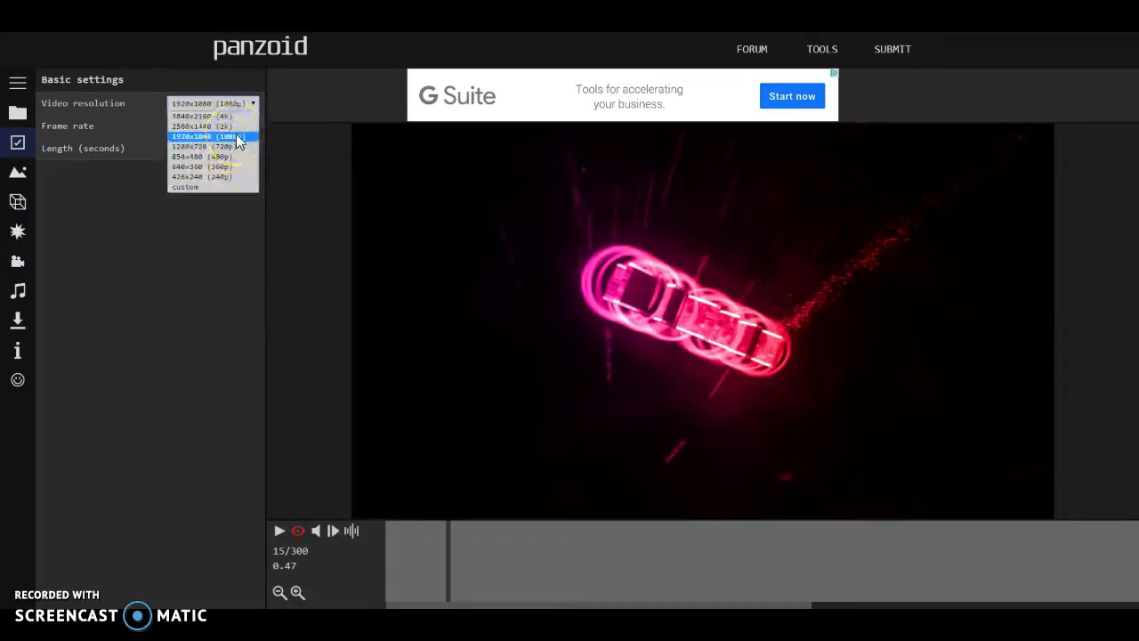
pyautogui.click(236, 136)
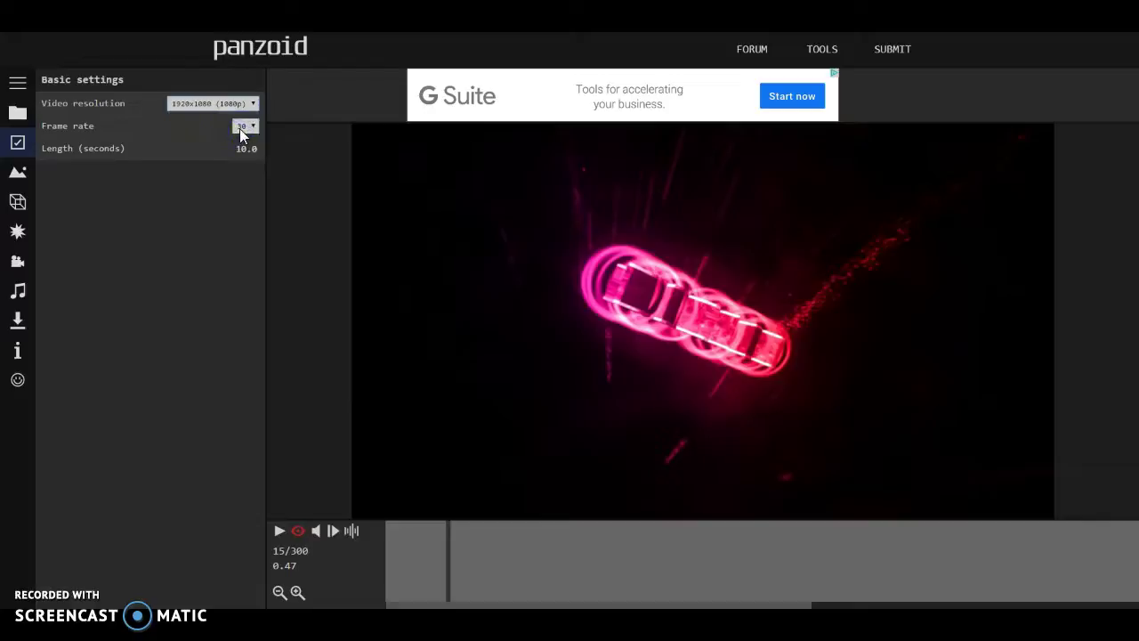
pyautogui.click(240, 128)
pyautogui.click(255, 140)
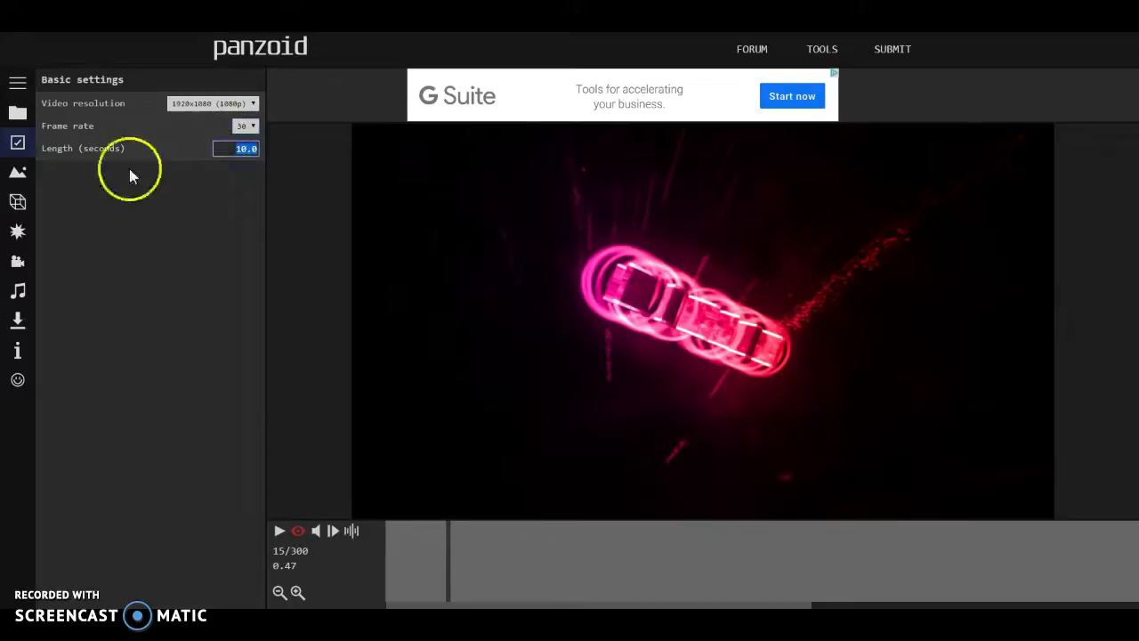
pyautogui.click(149, 197)
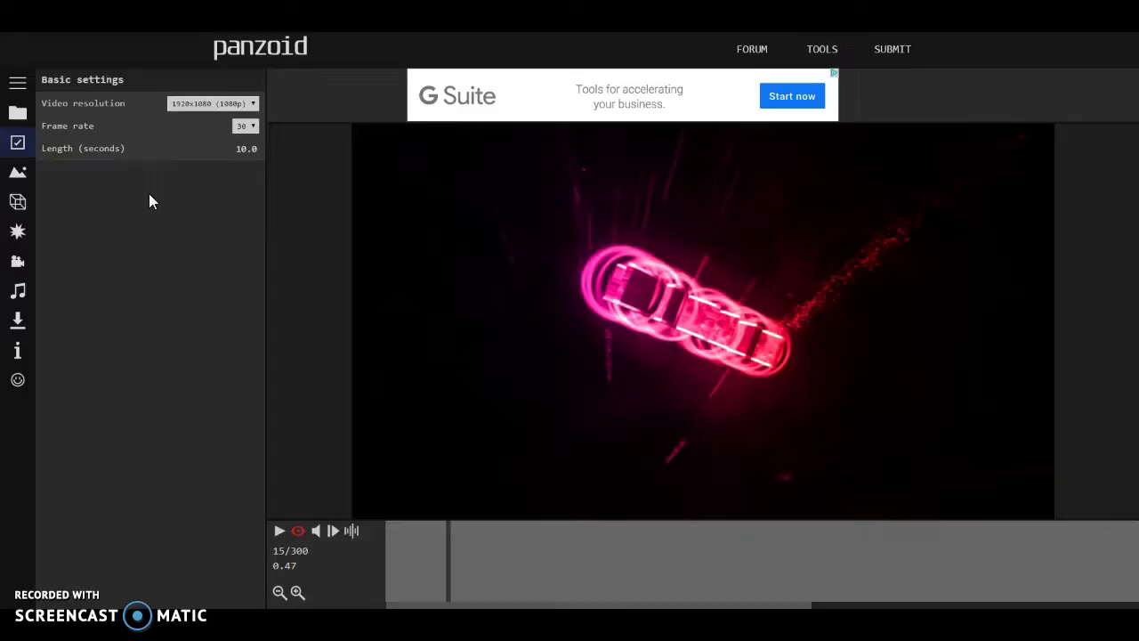
# - Find and select the NAME group in the Objects list
pyautogui.click(18, 204)
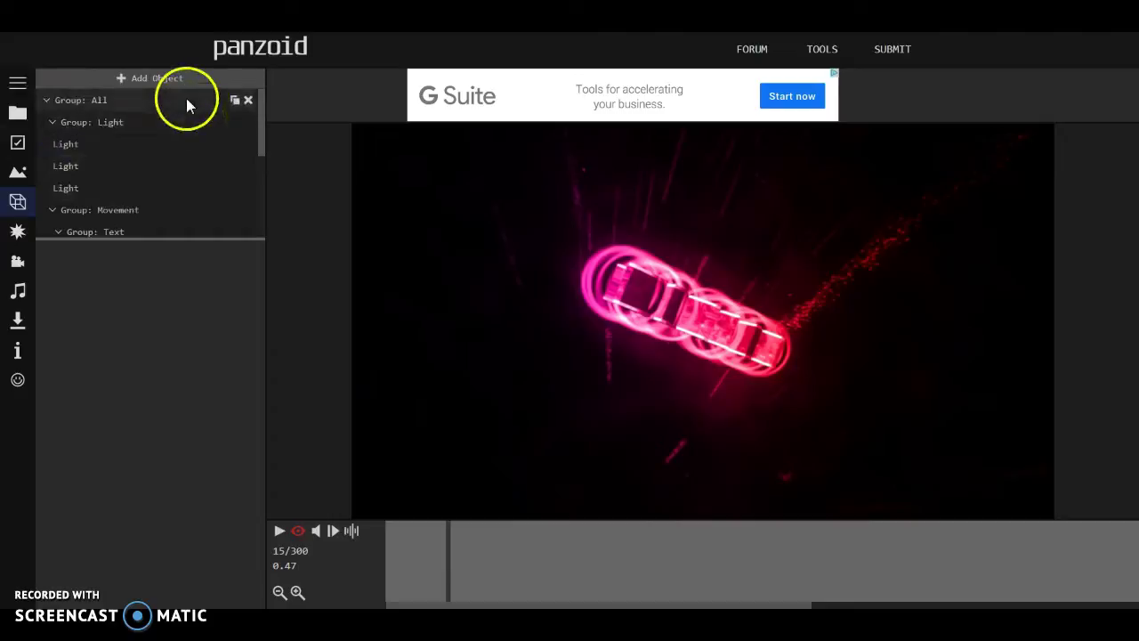
pyautogui.scroll(-3, 160, 125)
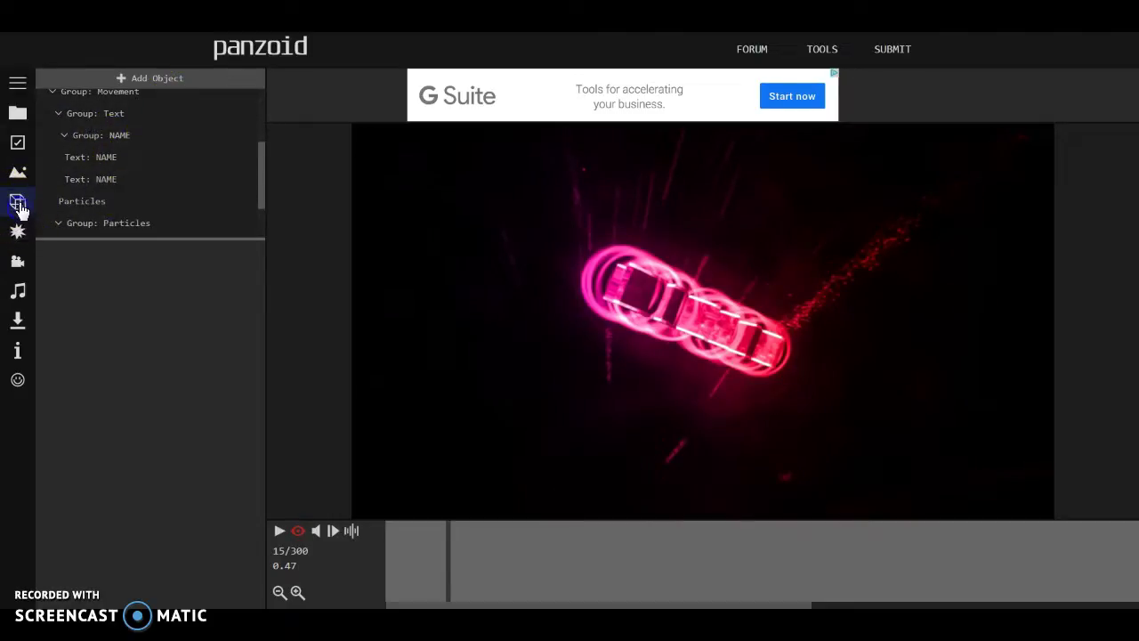
pyautogui.click(18, 203)
pyautogui.click(132, 113)
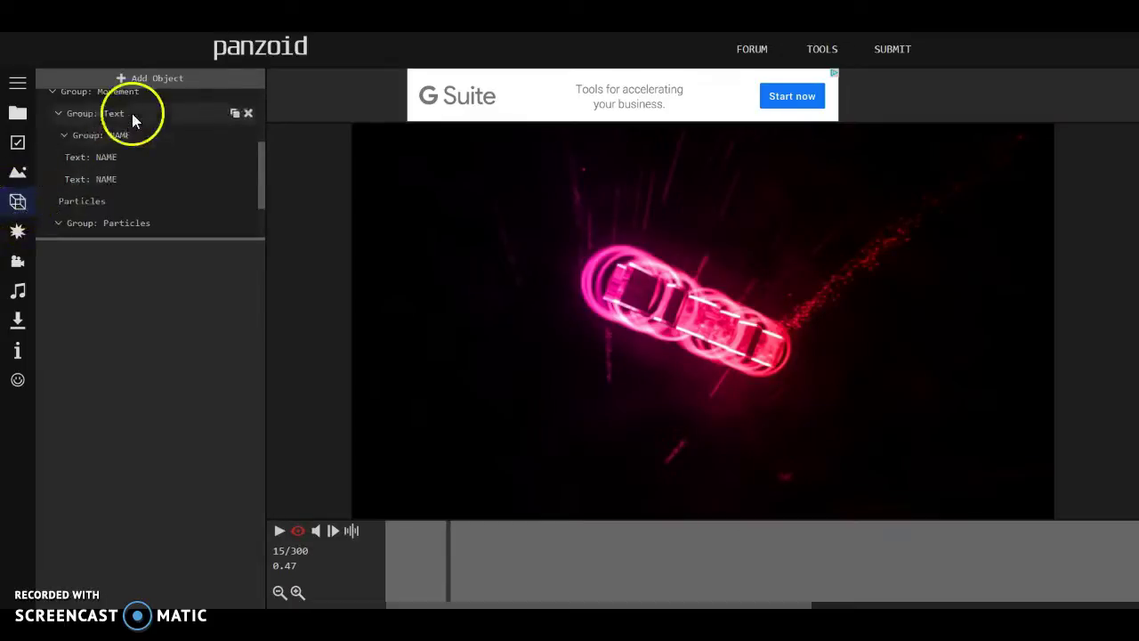
pyautogui.scroll(-1, 133, 133)
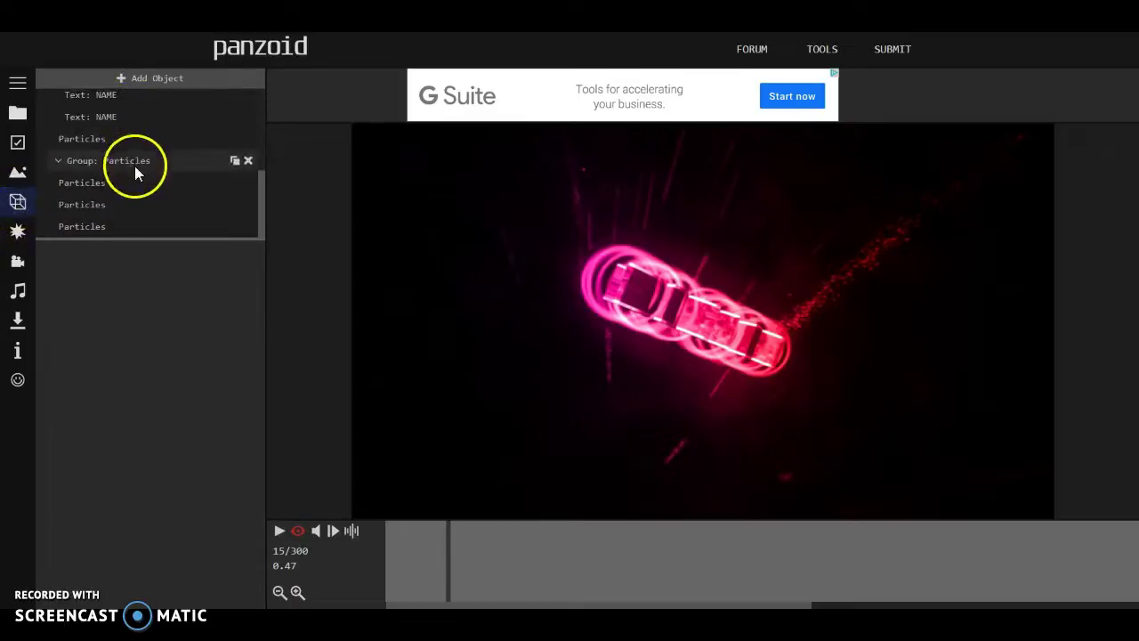
pyautogui.scroll(2, 136, 167)
pyautogui.scroll(2, 140, 168)
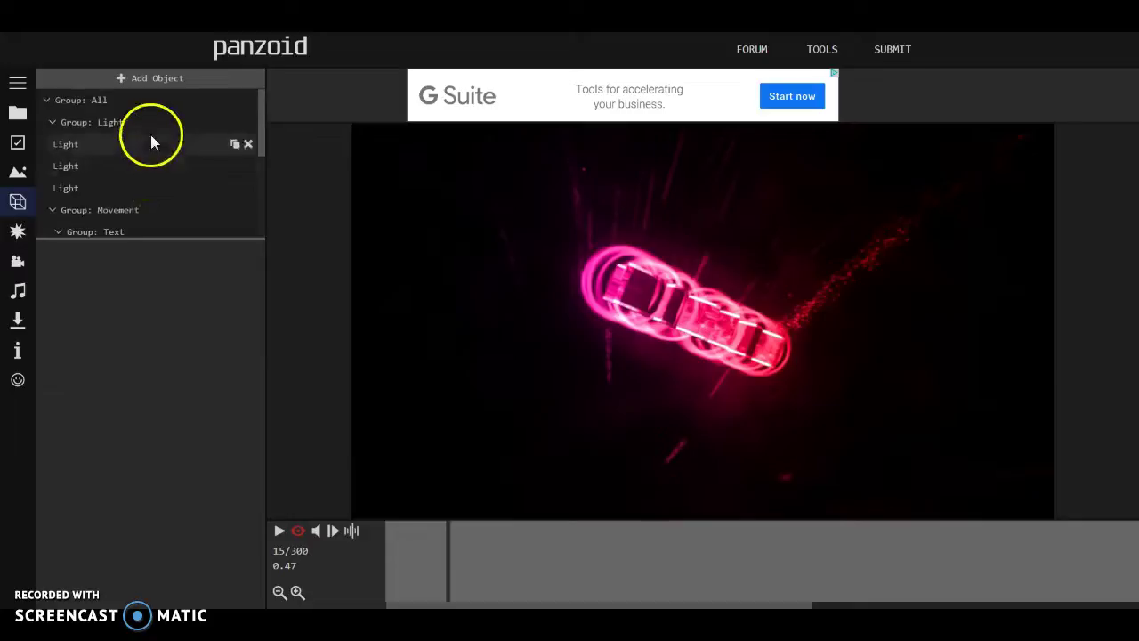
pyautogui.scroll(-1, 151, 142)
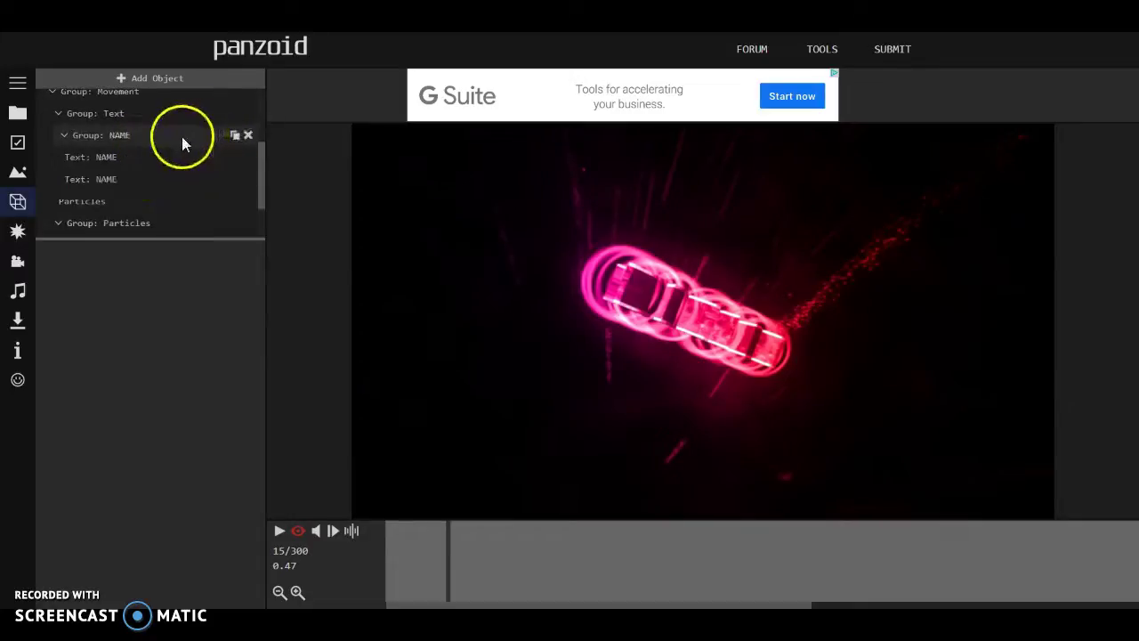
pyautogui.rightClick(181, 138)
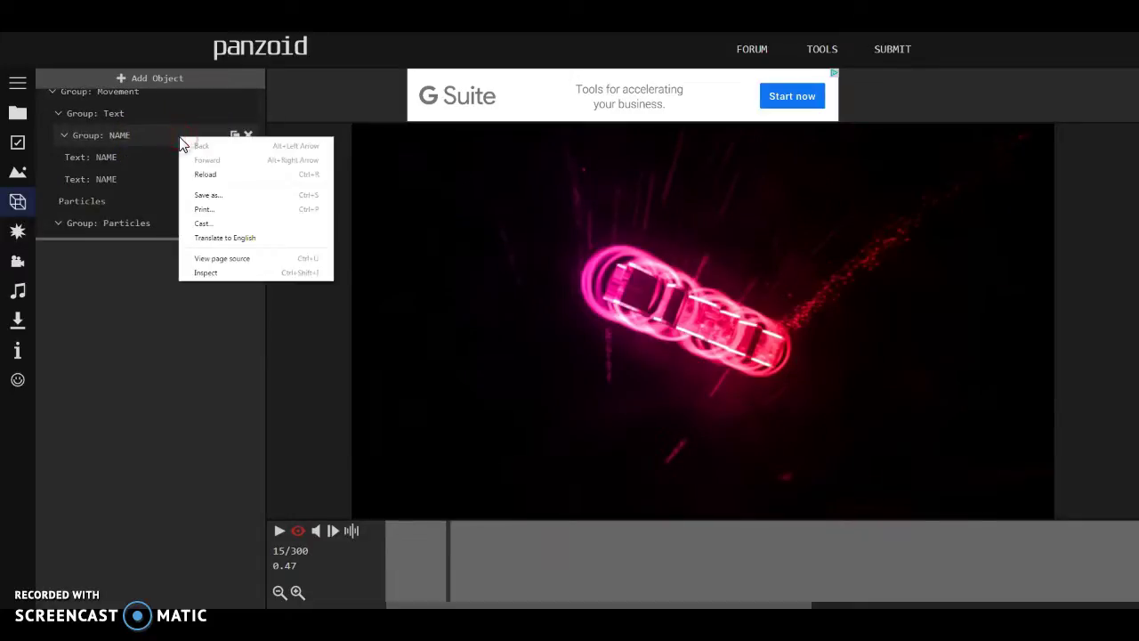
pyautogui.click(153, 132)
# - Change the group's name from NAME to 'Various Vlogs'
pyautogui.doubleClick(84, 280)
pyautogui.press('BackSpace')
pyautogui.write('Various Vlogs')
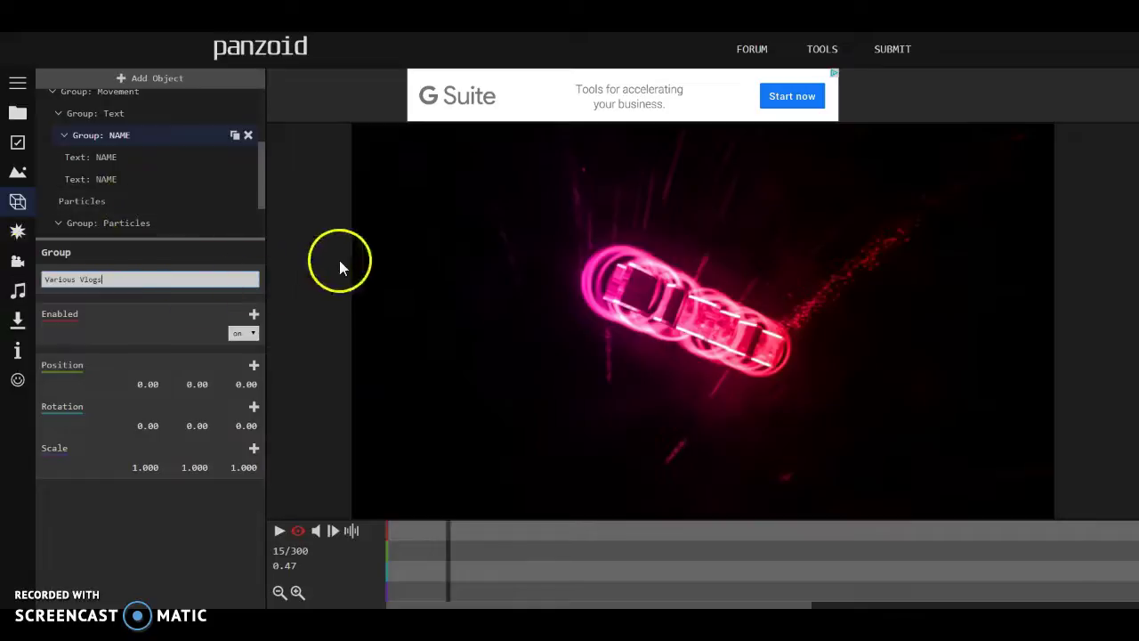
pyautogui.click(339, 260)
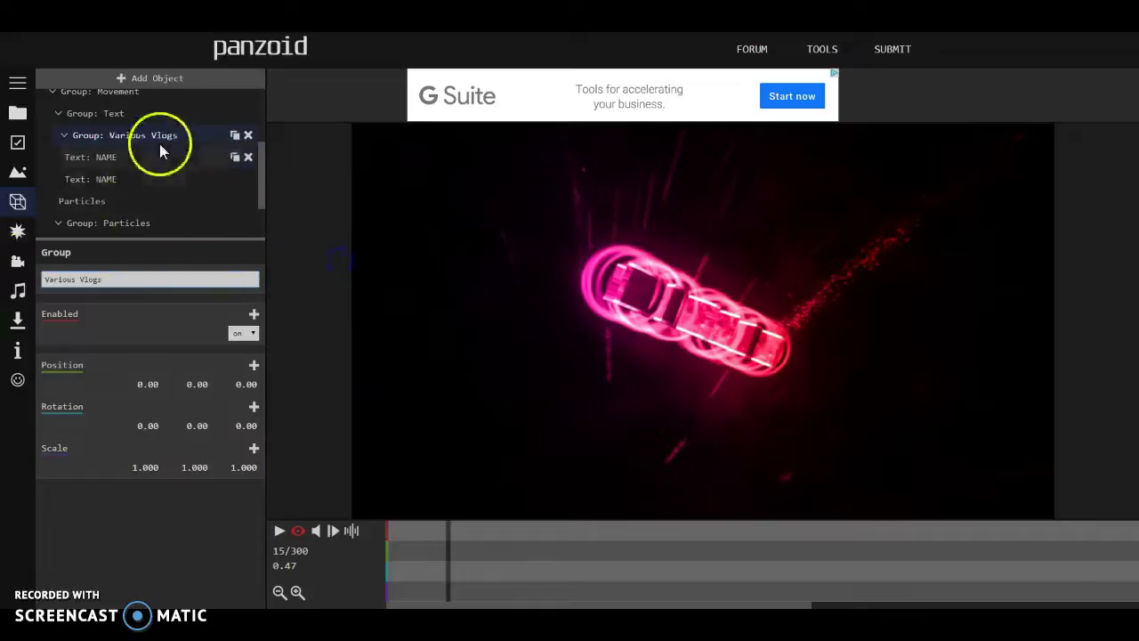
pyautogui.rightClick(136, 160)
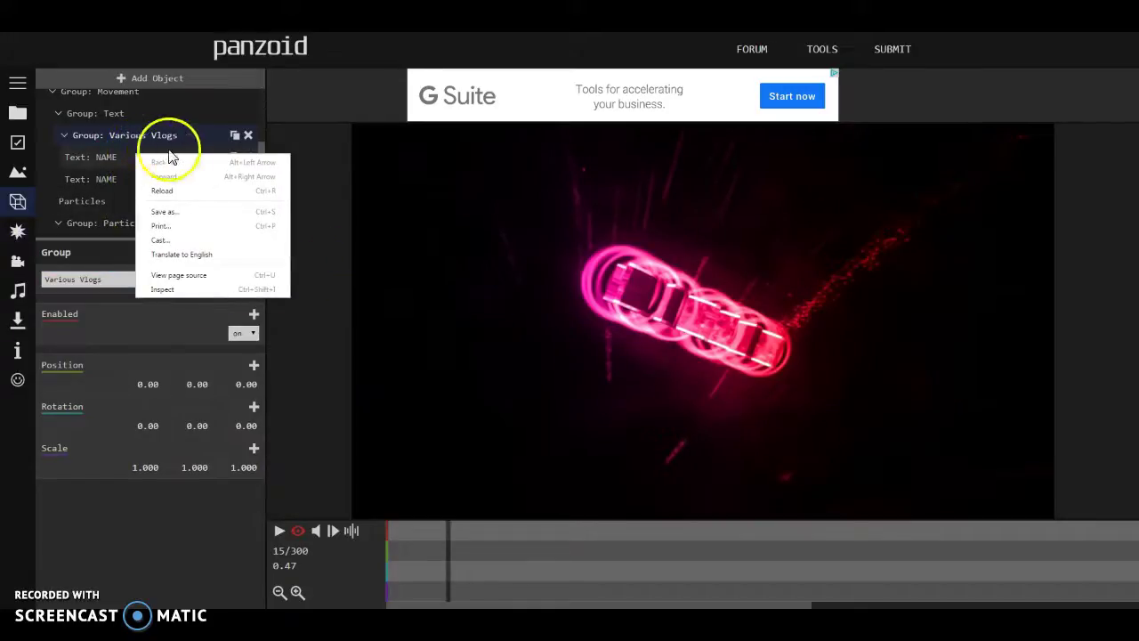
pyautogui.click(354, 198)
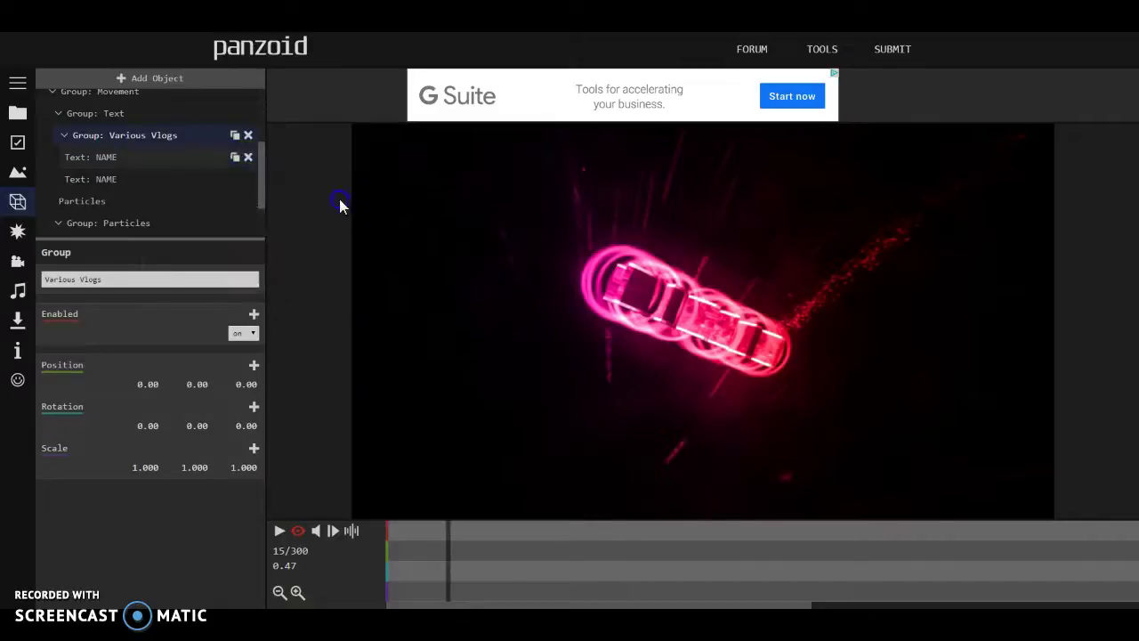
# - Change the first NAME 3D text to 'Vlogs Various'
pyautogui.click(161, 158)
pyautogui.doubleClick(84, 279)
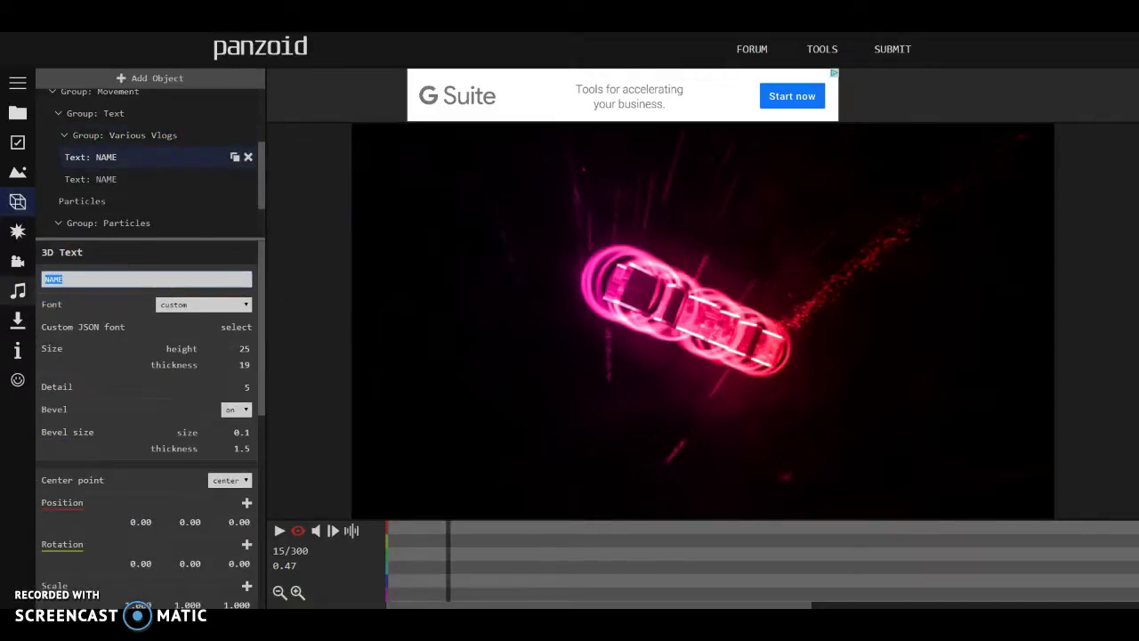
pyautogui.press('BackSpace')
pyautogui.write('Vlogs Various')
pyautogui.click(332, 238)
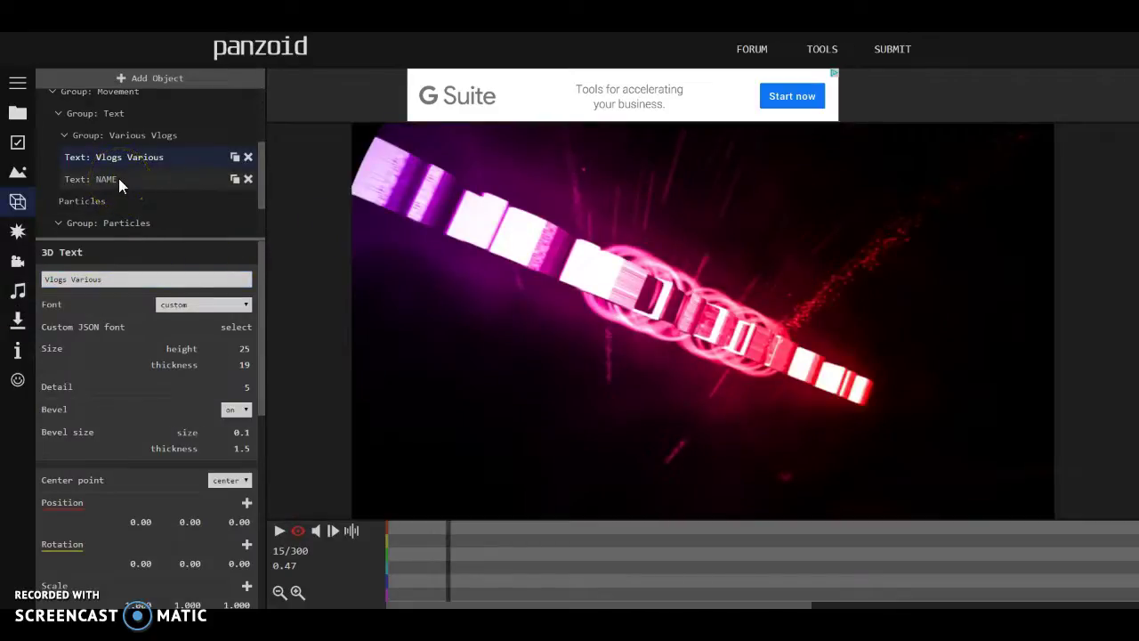
pyautogui.rightClick(129, 182)
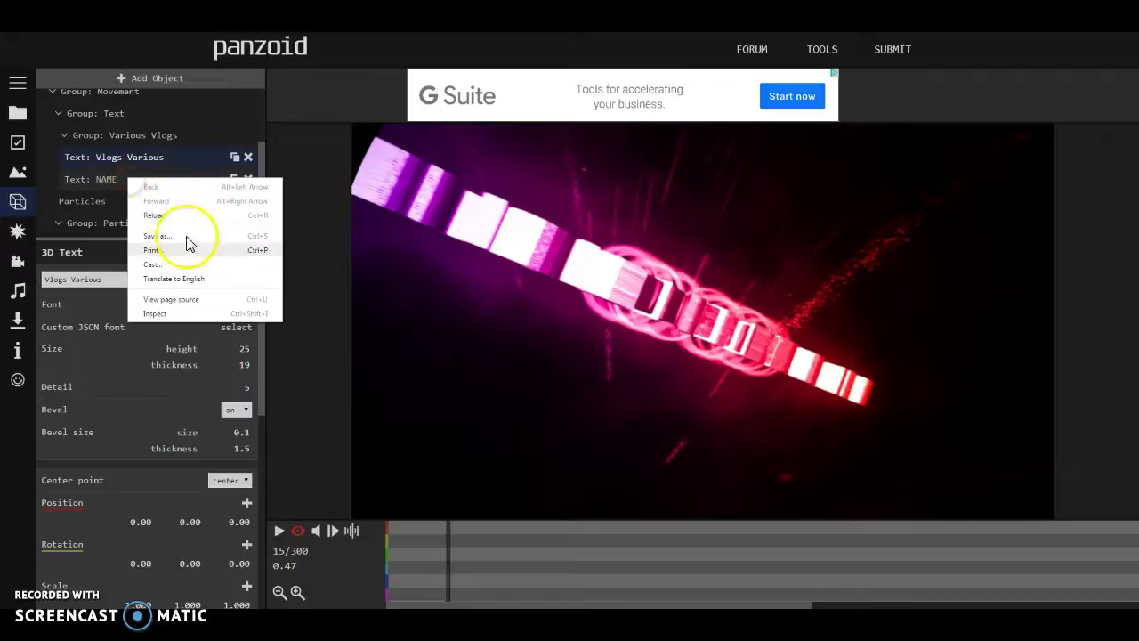
pyautogui.click(313, 257)
# - Select the second NAME text and erase its NAME wording
pyautogui.click(101, 185)
pyautogui.doubleClick(119, 278)
pyautogui.press('BackSpace')
pyautogui.write('Vlogs')
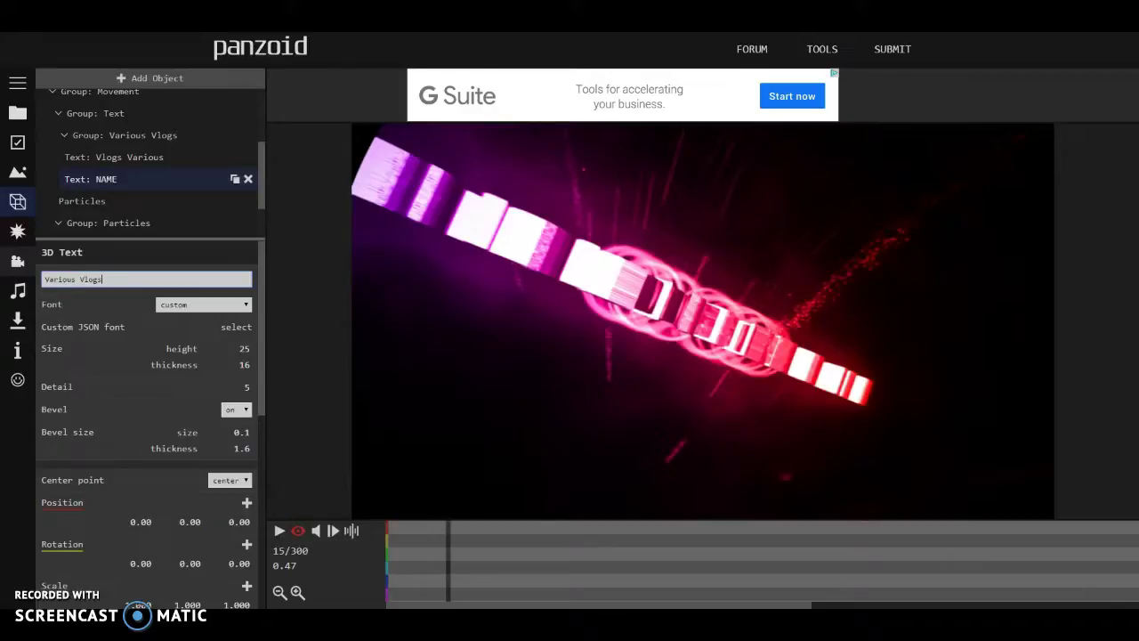
# - Commit the second text as 'Various Vlogs' and toggle the wireframe preview view
pyautogui.click(293, 341)
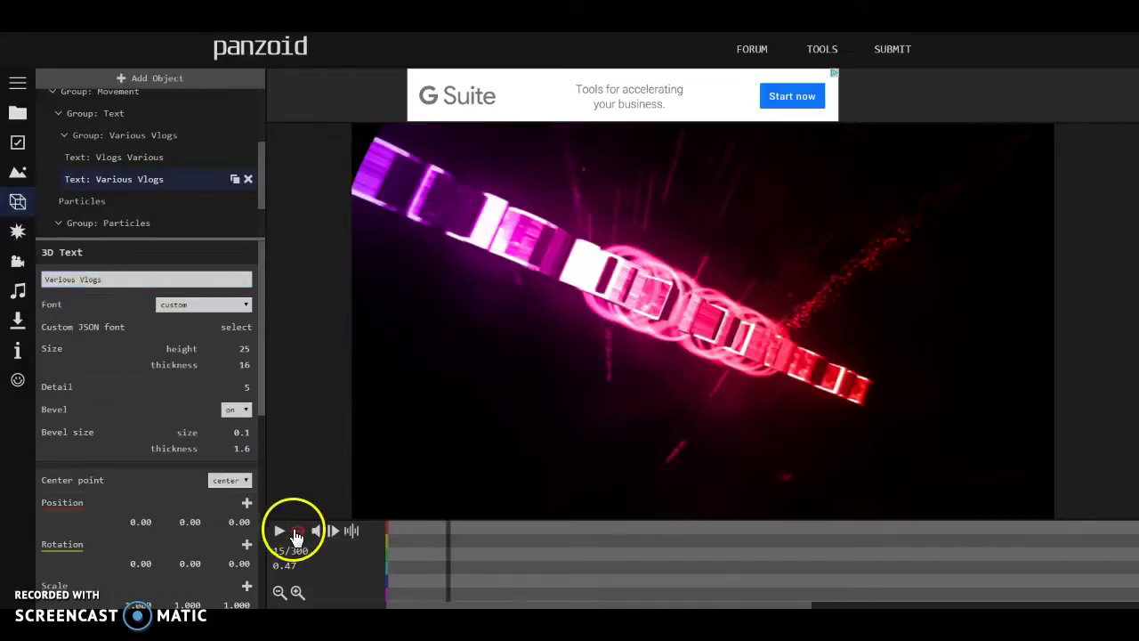
pyautogui.click(298, 534)
pyautogui.click(299, 537)
# - Play the customized intro, then pause it at frame 31 for editing
pyautogui.click(279, 533)
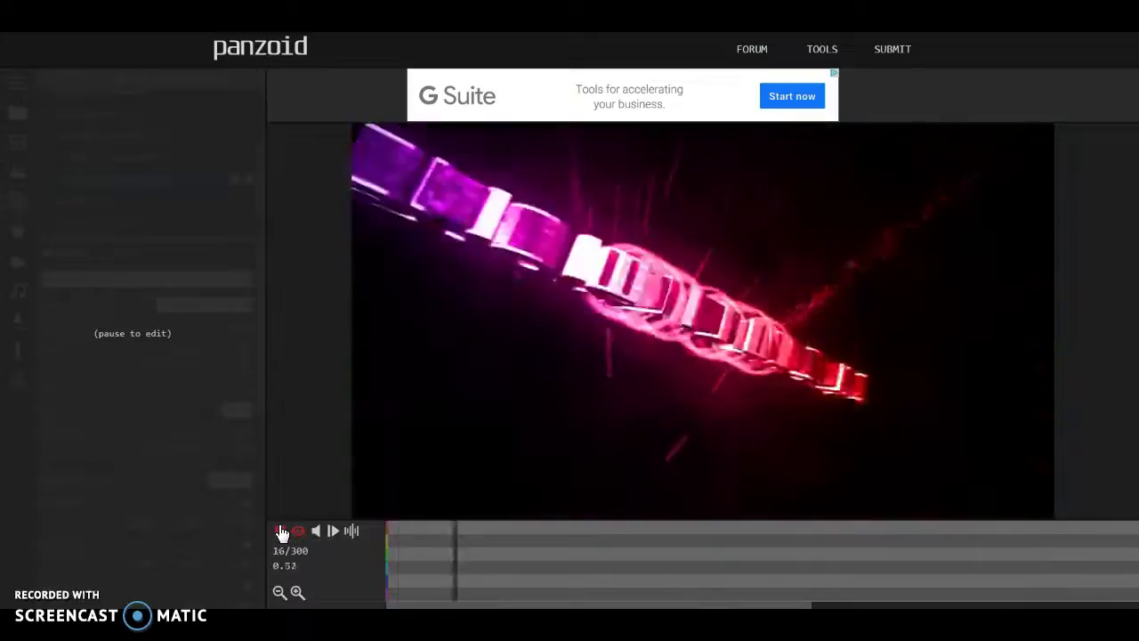
pyautogui.click(281, 531)
pyautogui.click(293, 388)
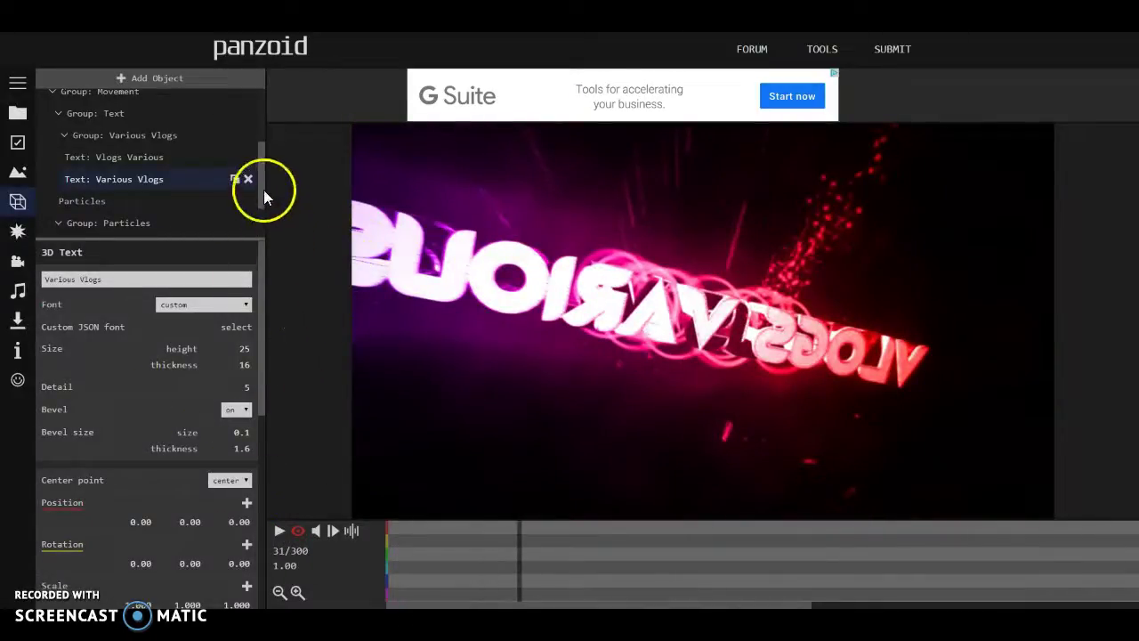
# - Browse the audio, effects and objects panels, ending on the Darkness scene settings
pyautogui.moveTo(263, 189); pyautogui.dragTo(297, 158)
pyautogui.click(18, 291)
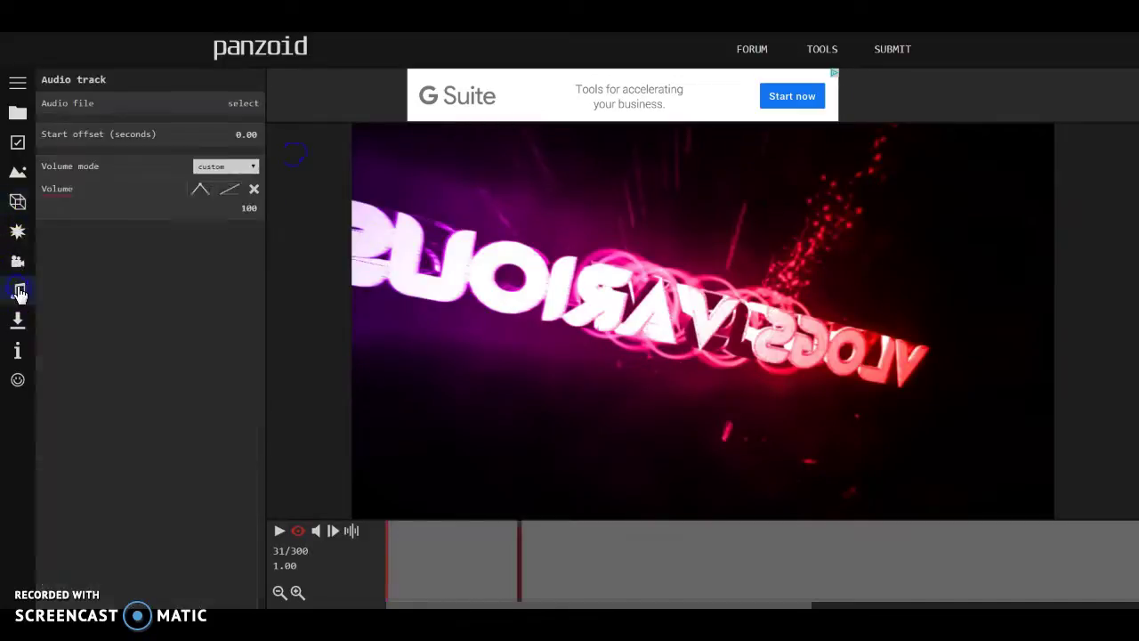
pyautogui.click(236, 99)
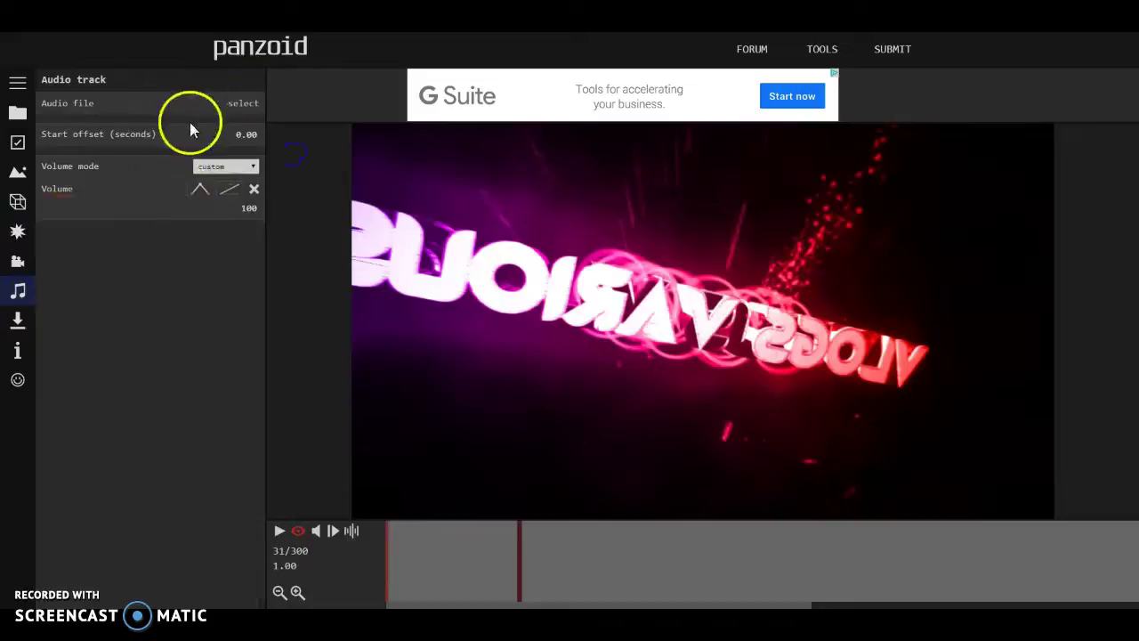
pyautogui.click(461, 218)
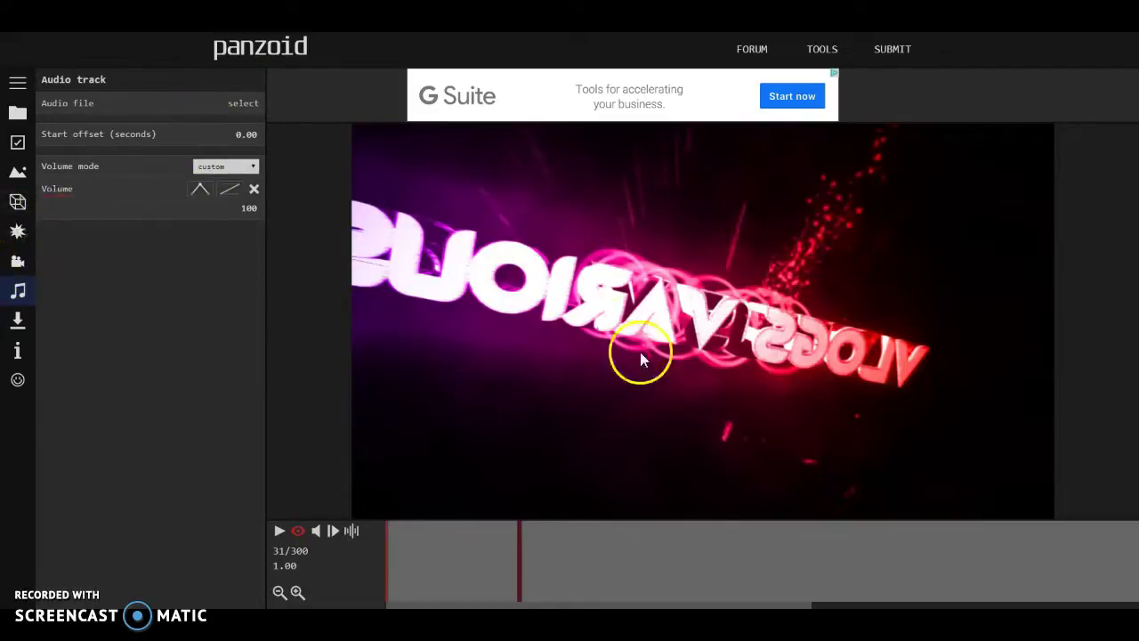
pyautogui.click(18, 233)
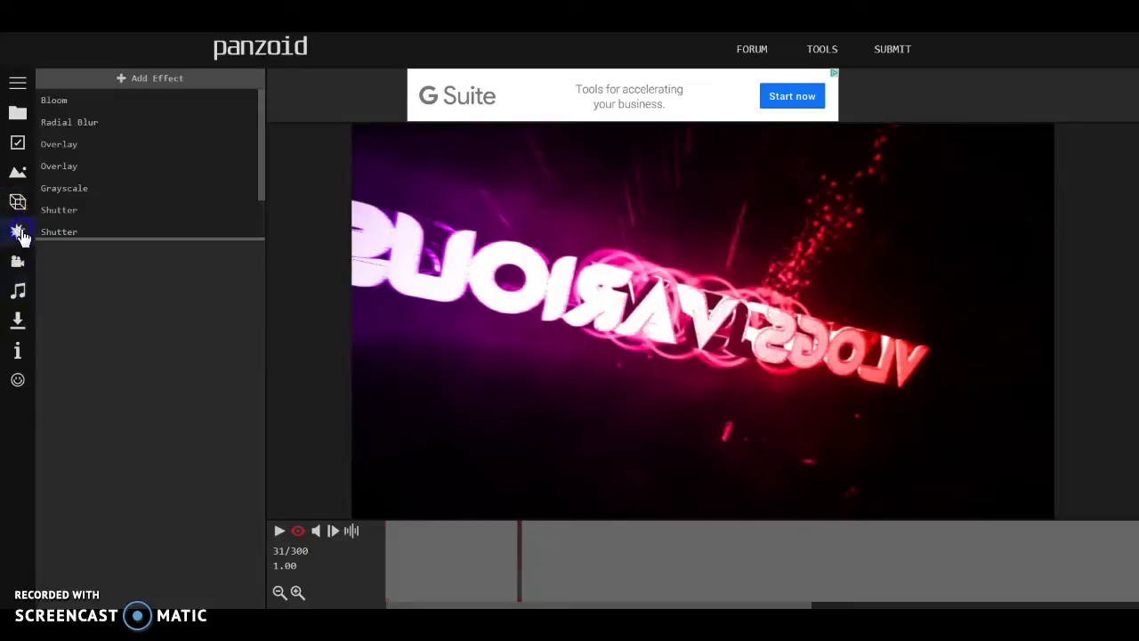
pyautogui.moveTo(53, 99); pyautogui.dragTo(143, 75)
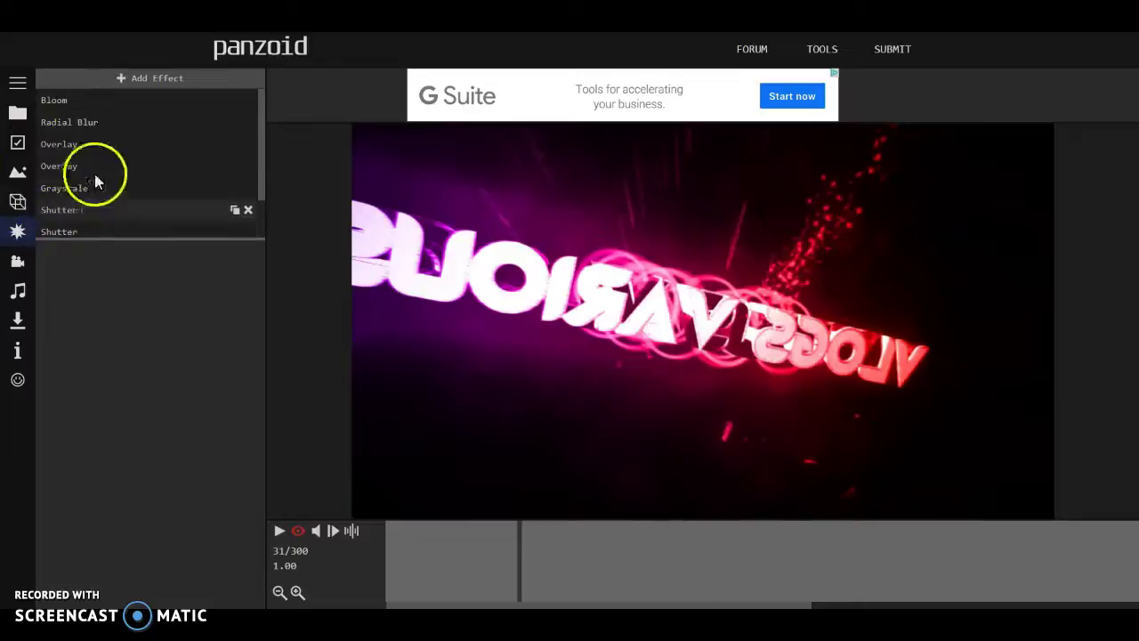
pyautogui.click(18, 201)
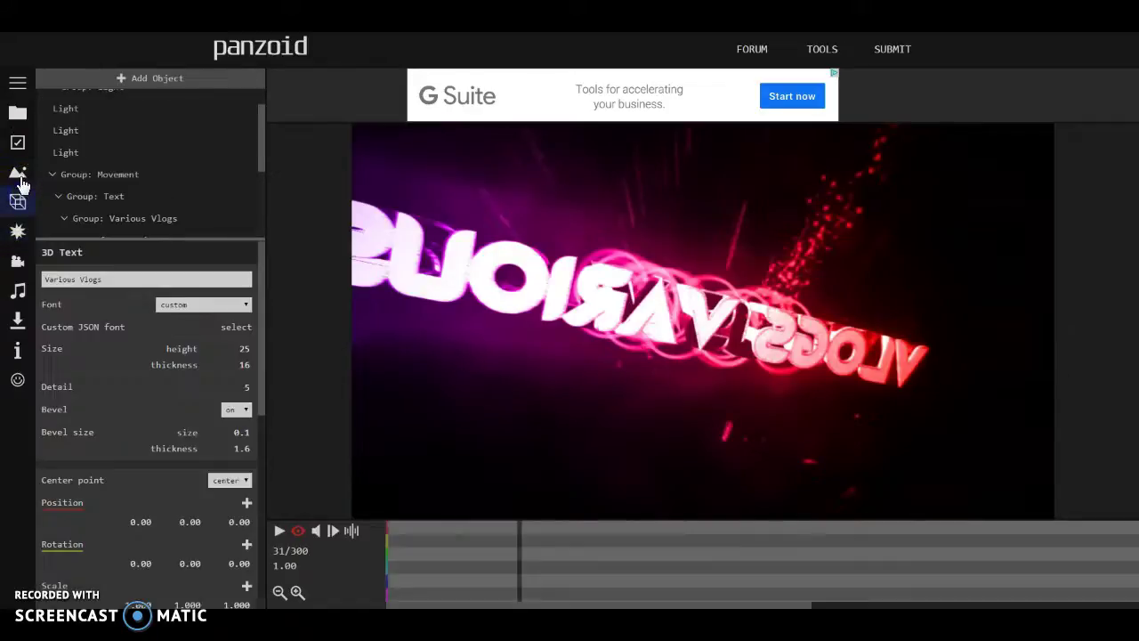
pyautogui.click(19, 176)
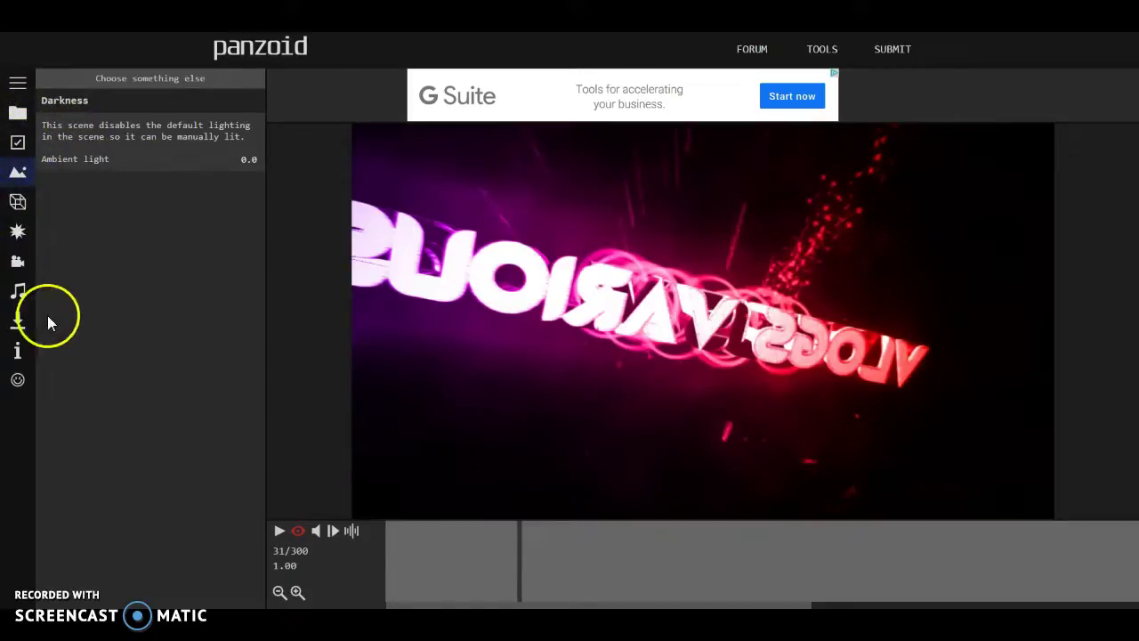
# - Leave the editor for the Panzoid home page and reopen Clipmaker 2
pyautogui.click(265, 54)
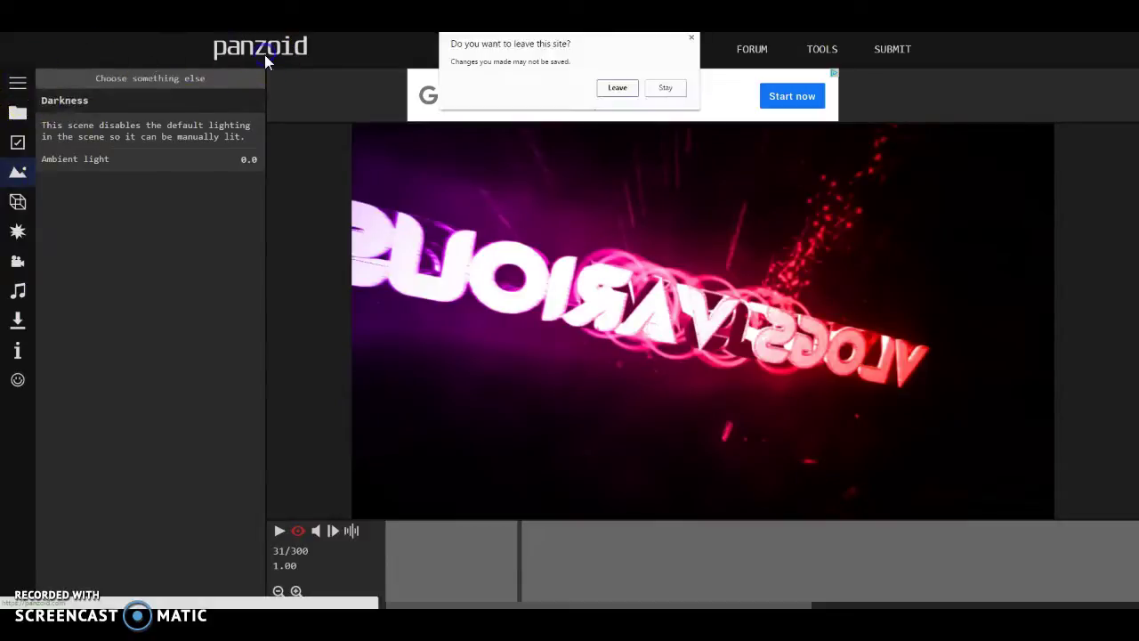
pyautogui.click(616, 87)
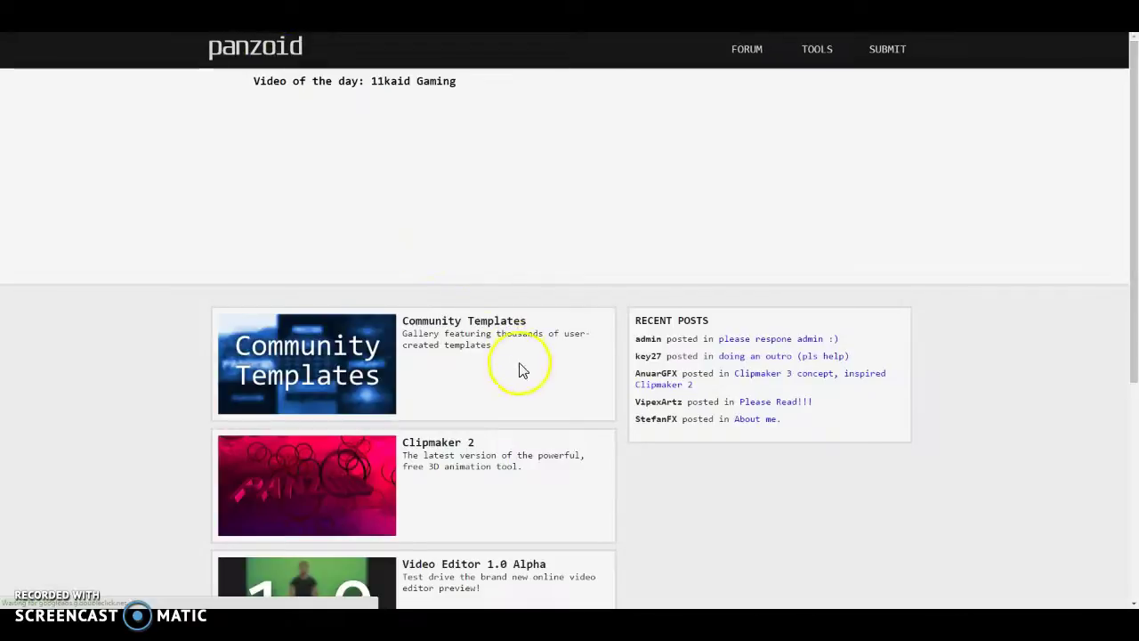
pyautogui.click(450, 443)
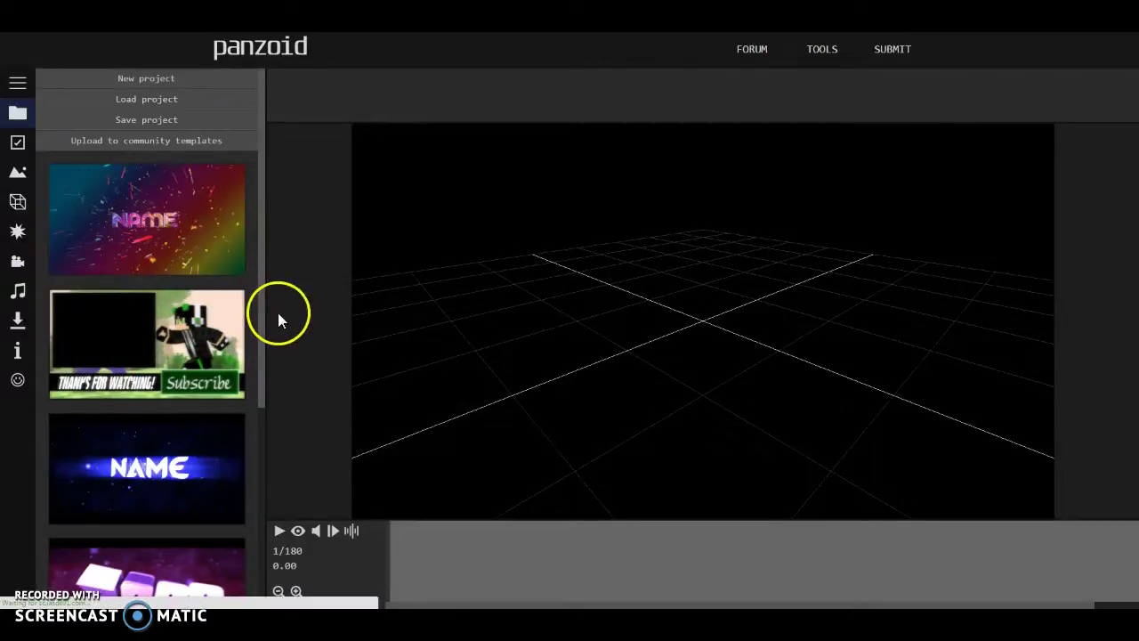
# - Load the rainbow-backdrop NAME intro template from the top of the project list
pyautogui.moveTo(262, 323); pyautogui.dragTo(242, 516)
pyautogui.scroll(3, 249, 401)
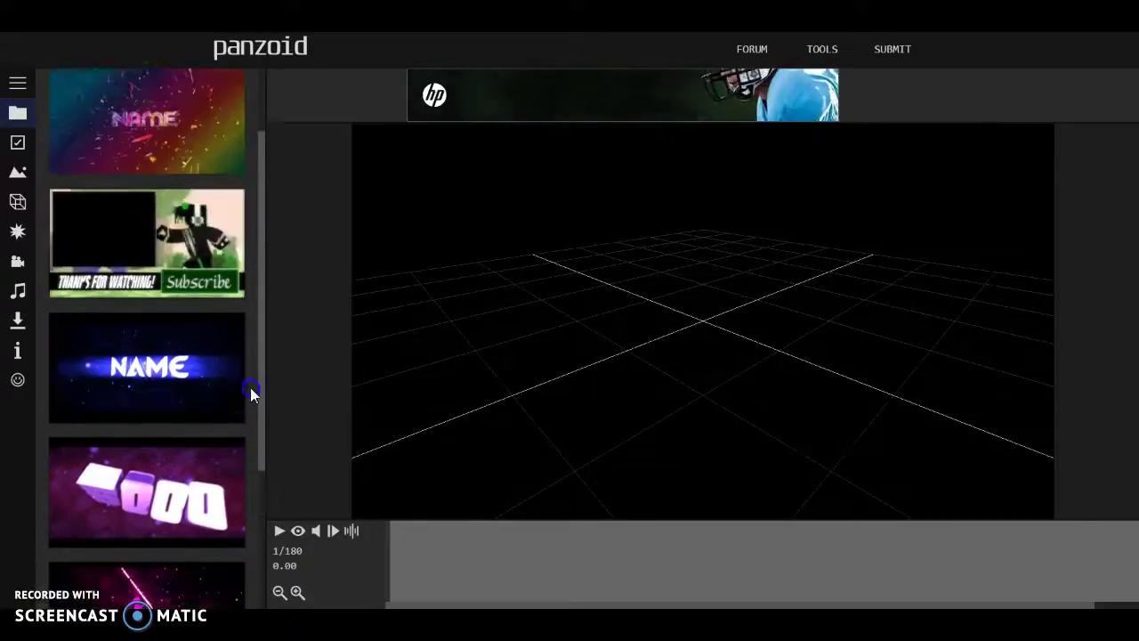
pyautogui.click(184, 158)
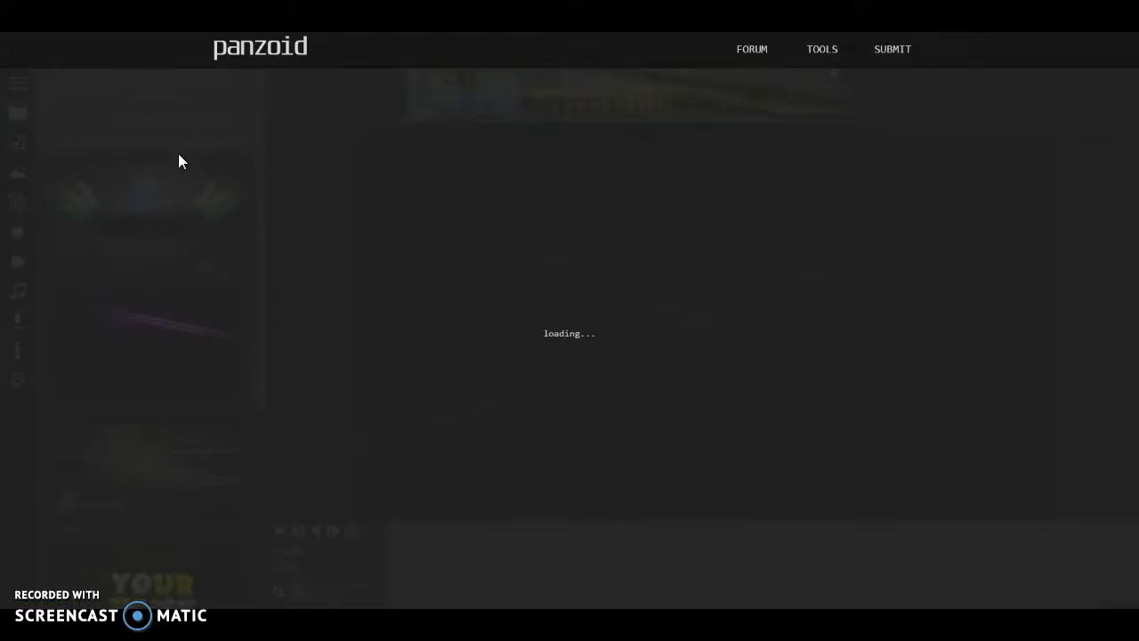
pyautogui.click(182, 165)
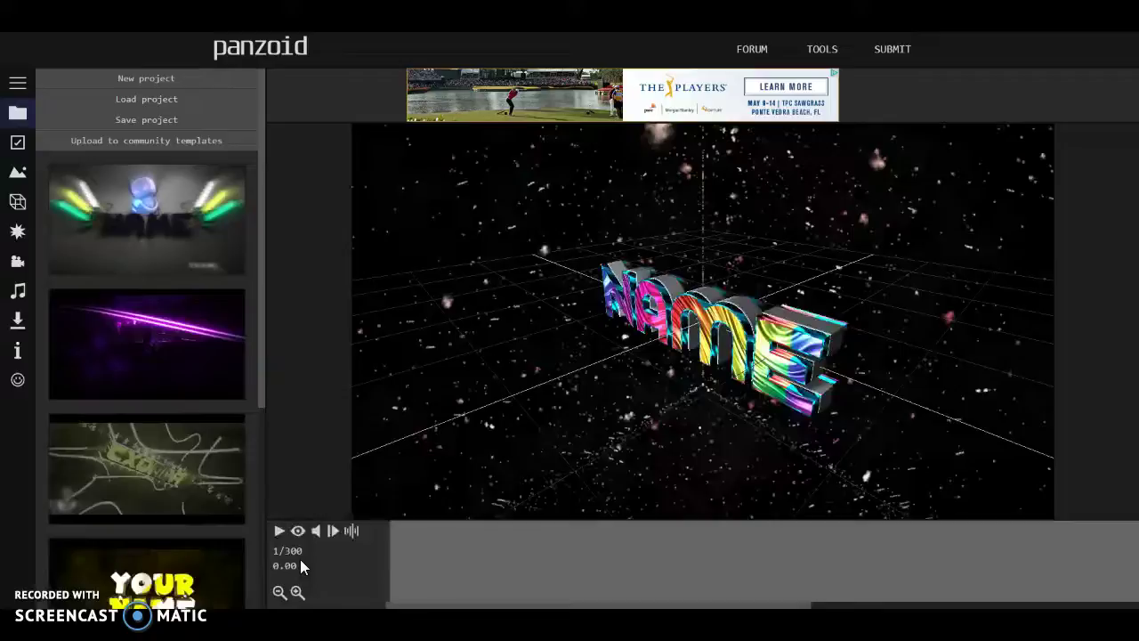
# - Play the template's animation in the rendered preview and pause it near the end
pyautogui.click(299, 532)
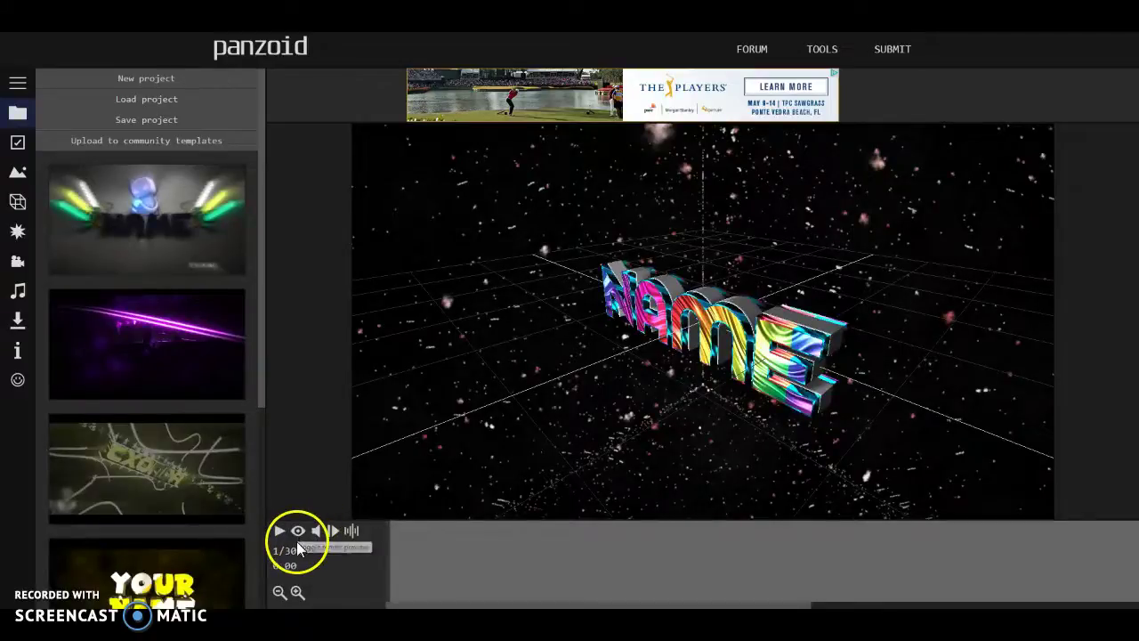
pyautogui.click(299, 534)
pyautogui.click(279, 533)
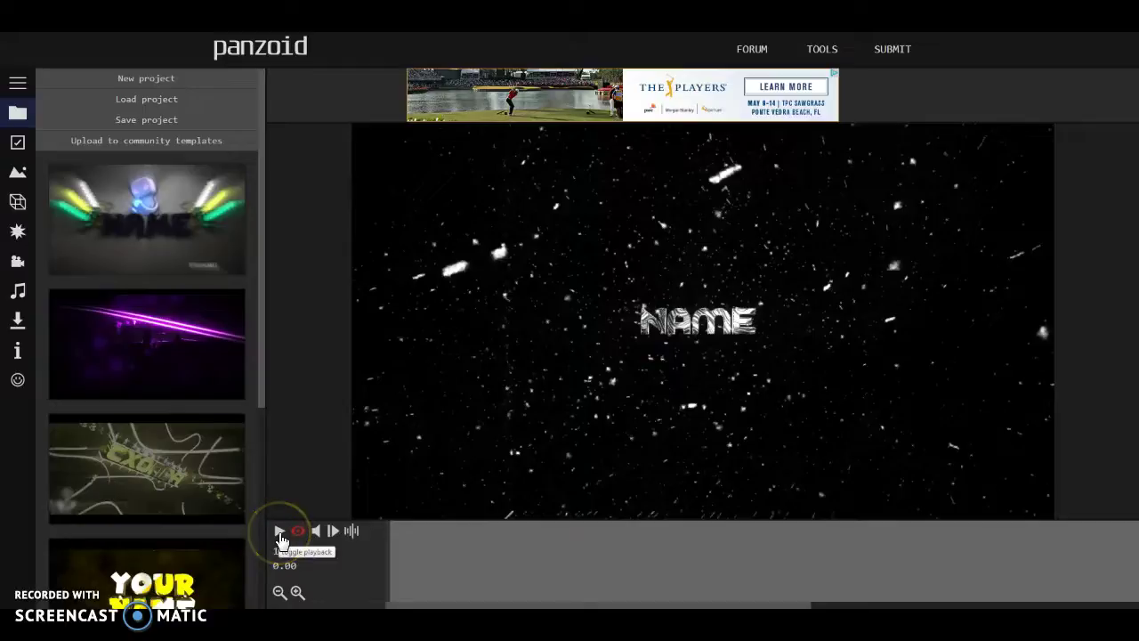
pyautogui.click(279, 532)
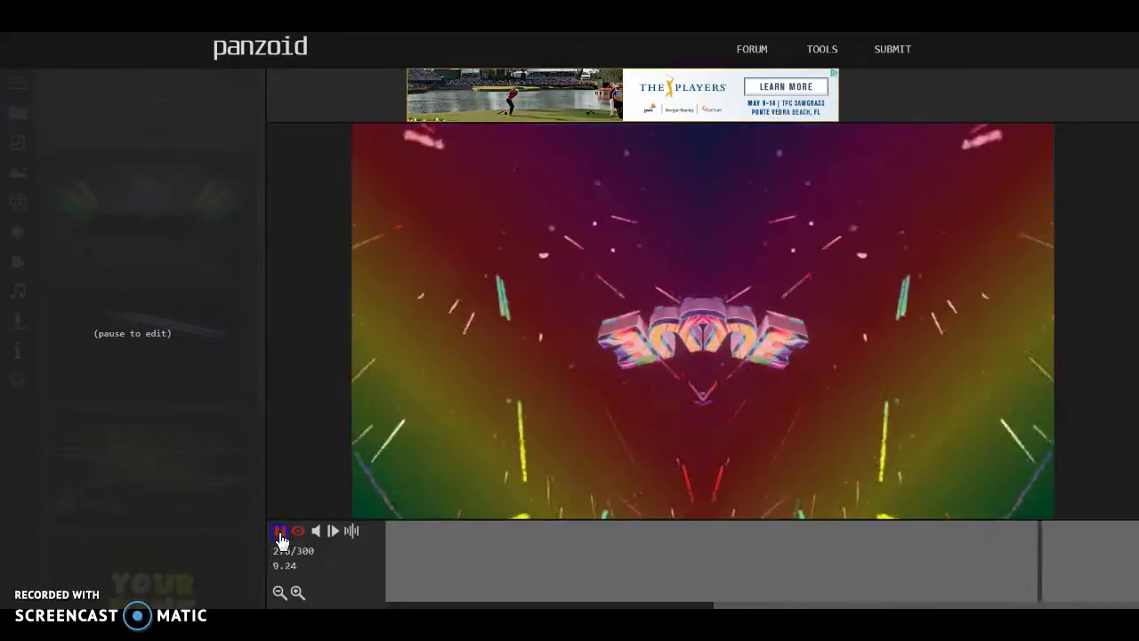
pyautogui.click(280, 534)
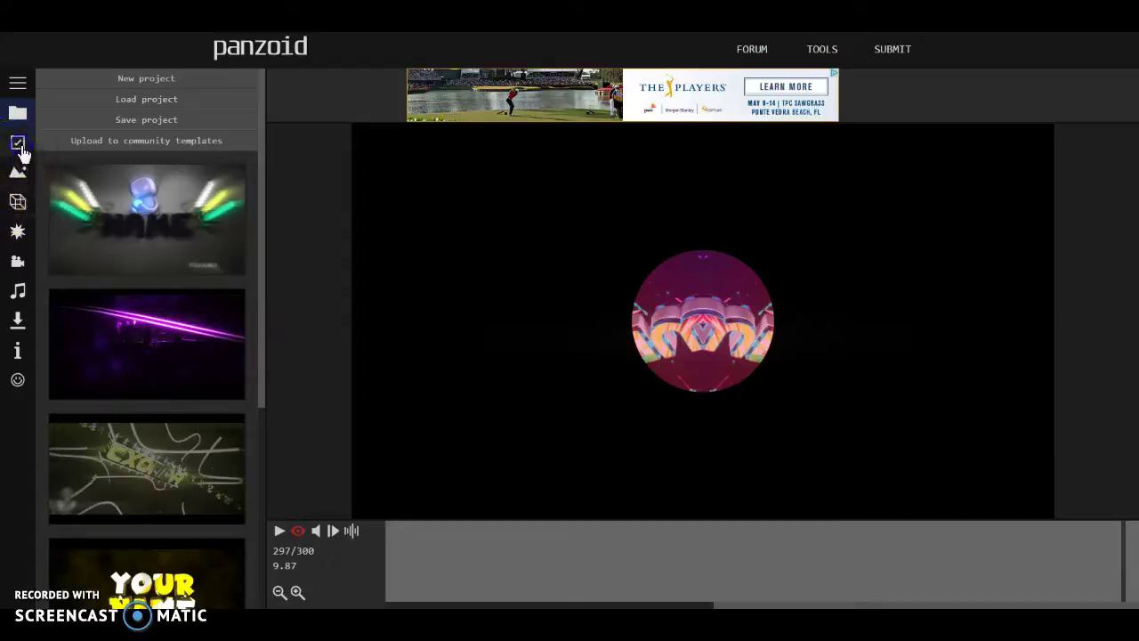
# - Change the Basic settings video resolution from 3840x2160 (4k) to 1920x1080 (1080p)
pyautogui.click(18, 143)
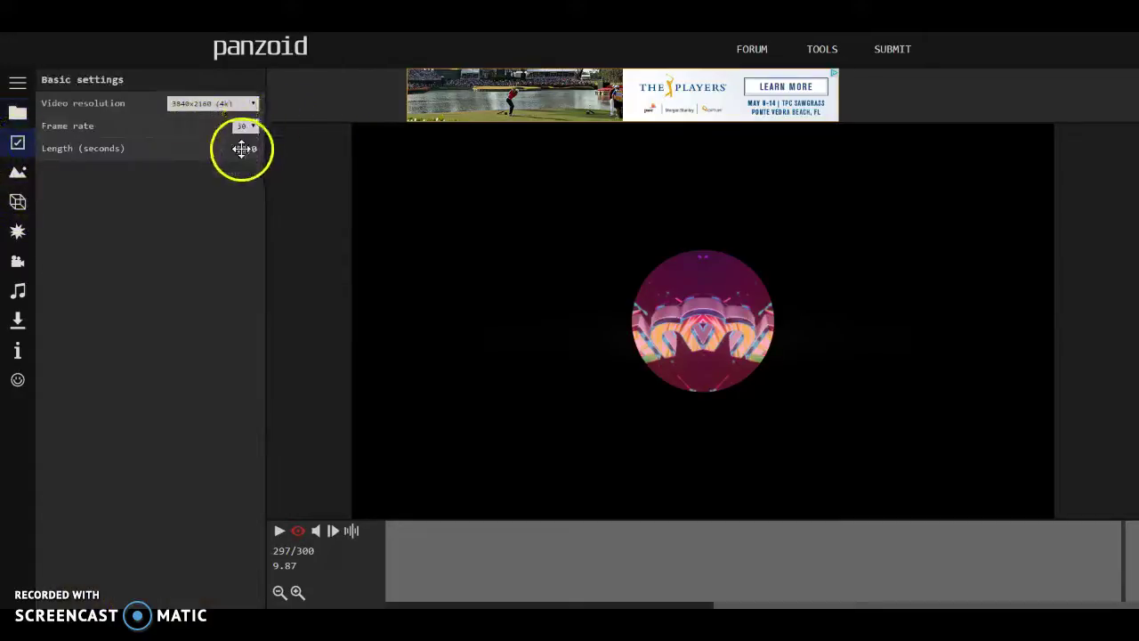
pyautogui.click(238, 105)
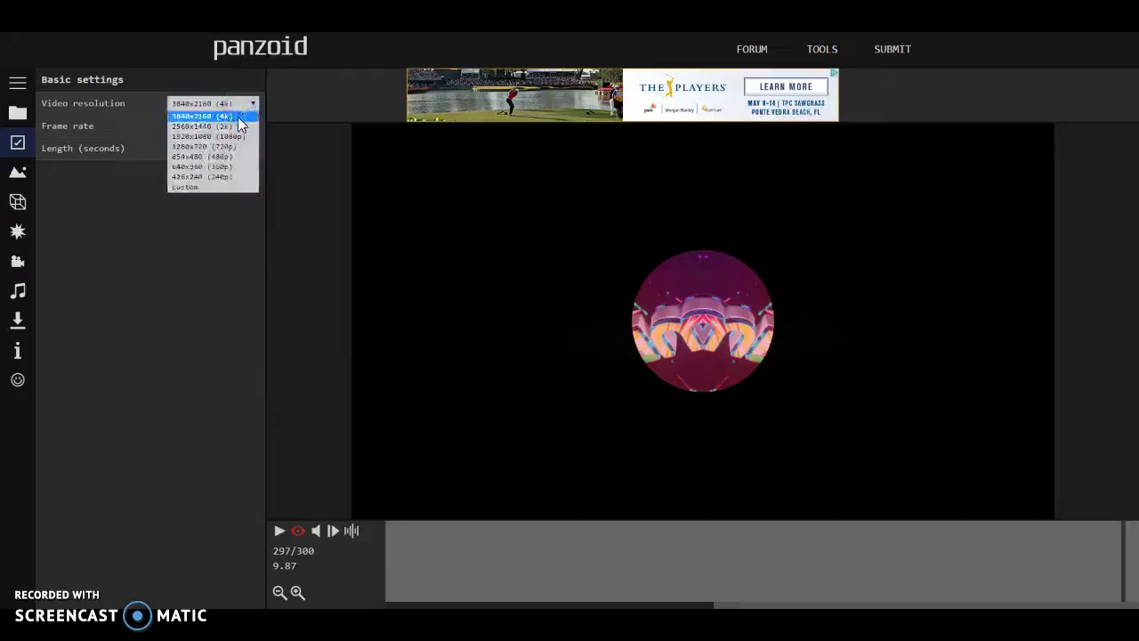
pyautogui.click(239, 134)
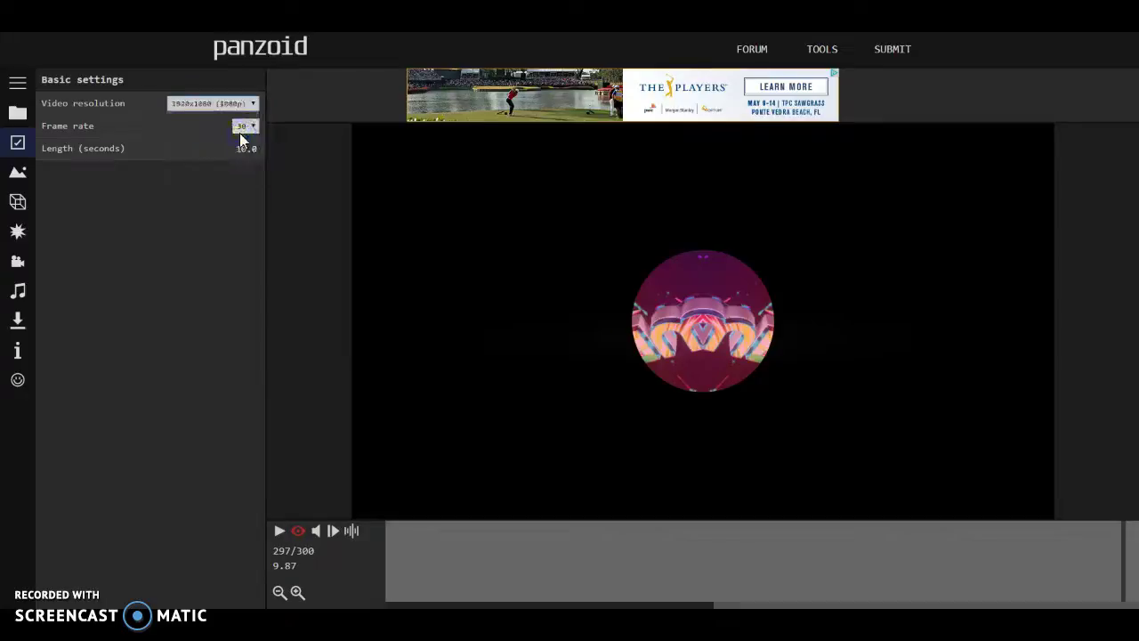
pyautogui.click(18, 203)
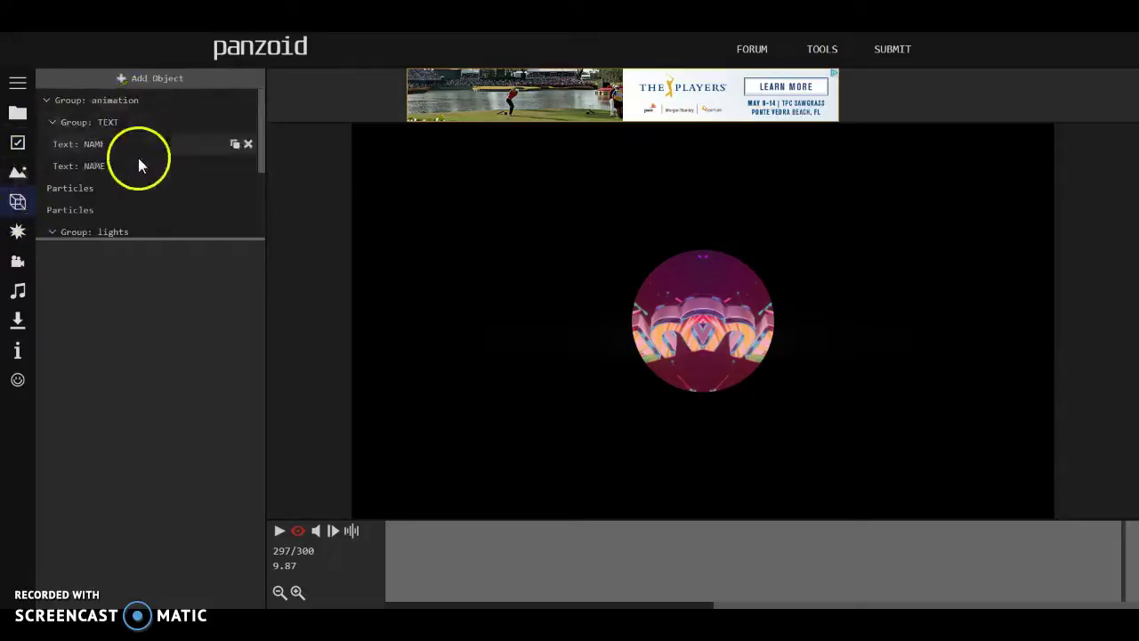
pyautogui.moveTo(142, 165)
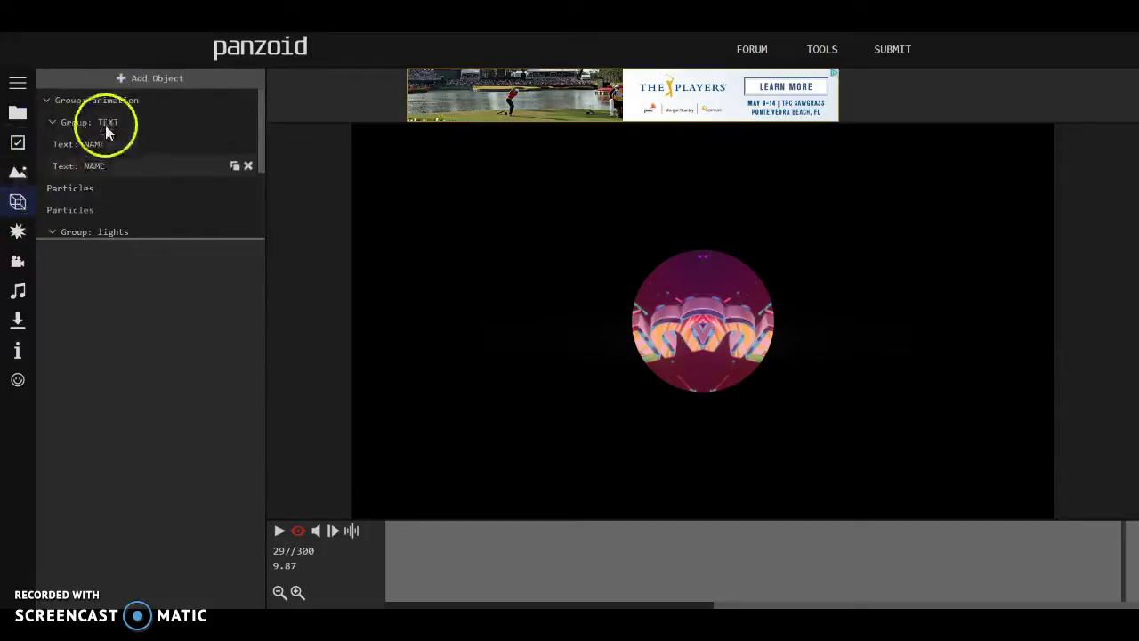
# - Replace the first Text object's 3D text NAME with 'Various Vlogs'
pyautogui.click(112, 146)
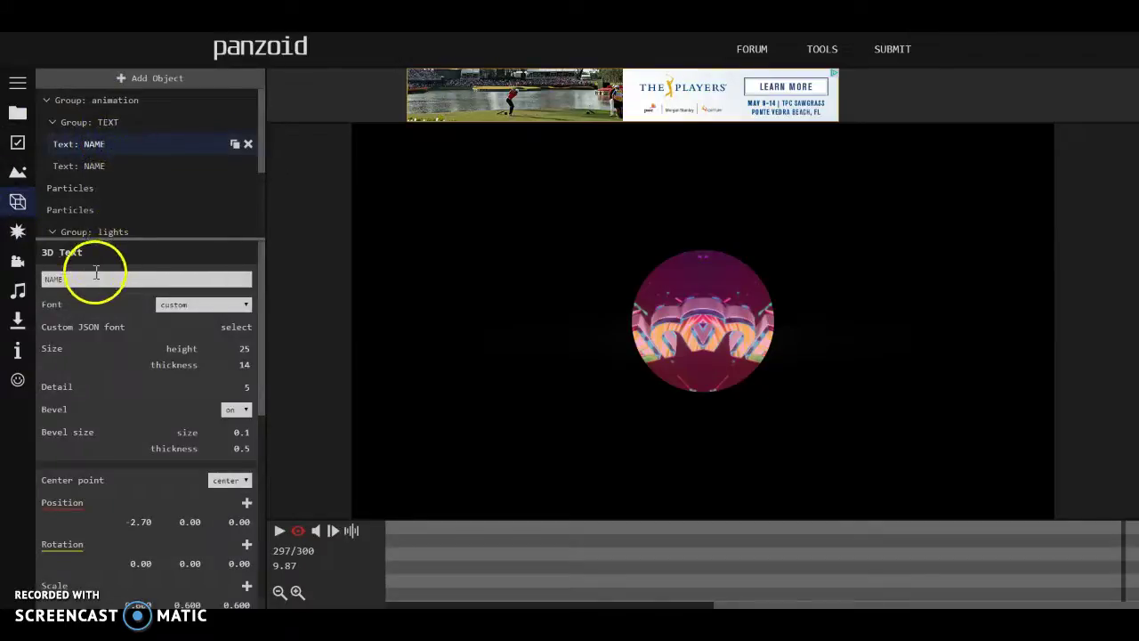
pyautogui.click(83, 282)
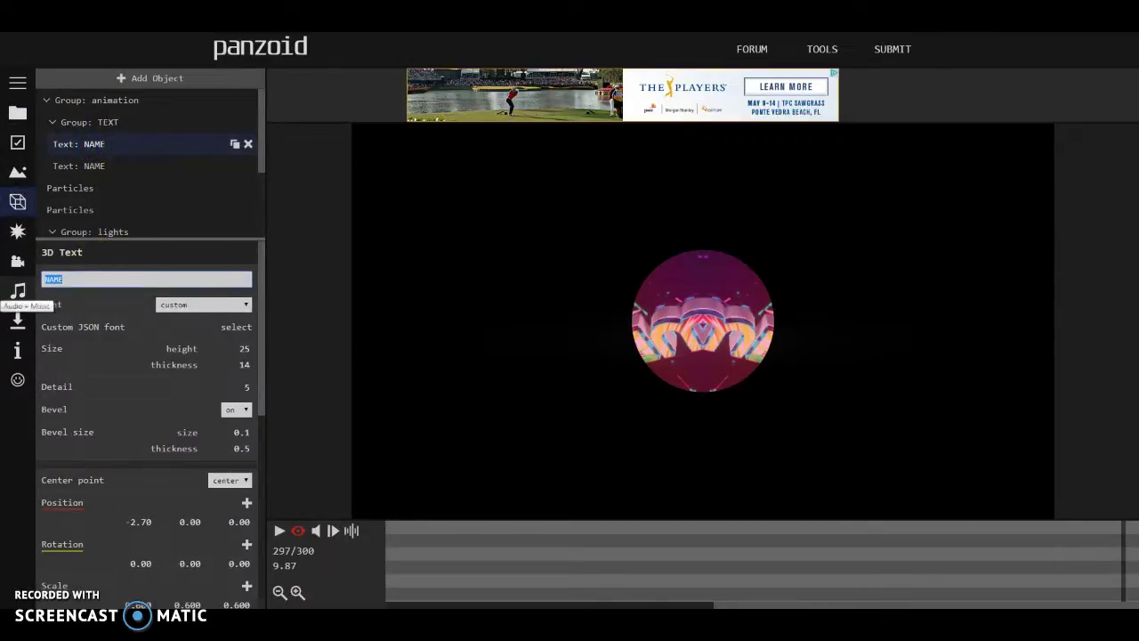
pyautogui.press('BackSpace')
pyautogui.write('Various Vlog')
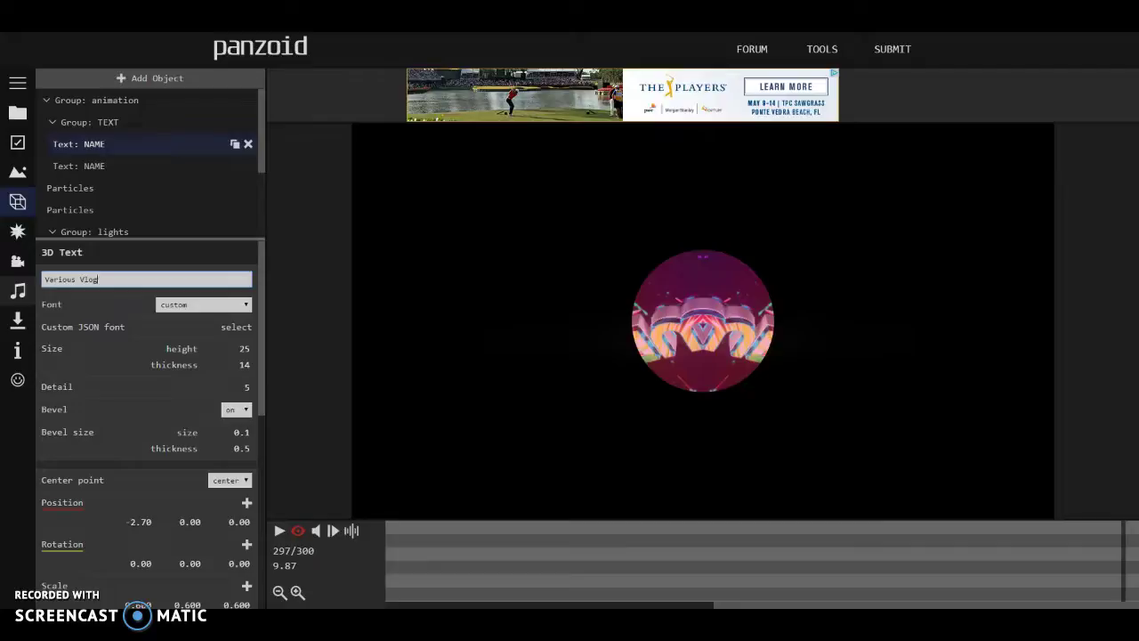
pyautogui.write('s')
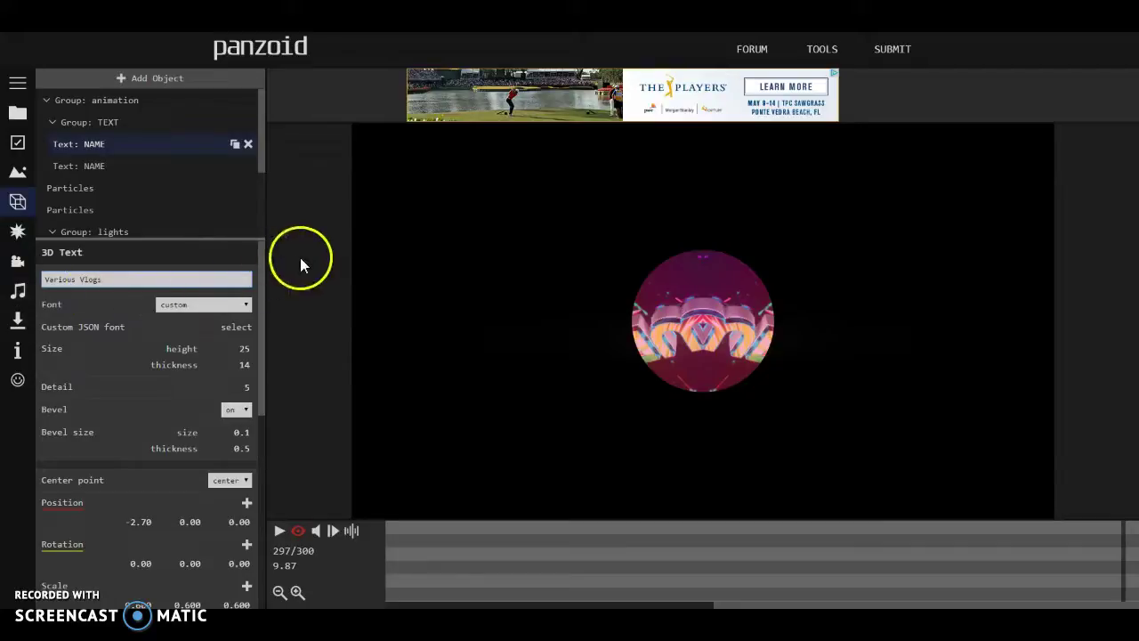
pyautogui.click(300, 256)
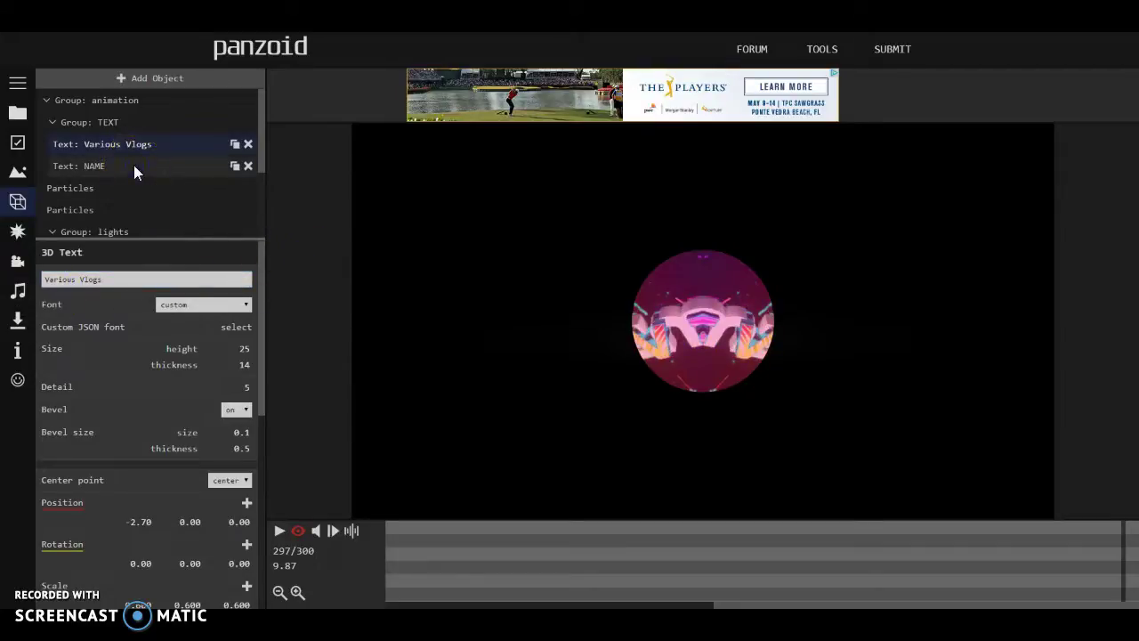
# - Change the second Text: NAME layer to read 'Various VLogs'
pyautogui.click(133, 169)
pyautogui.click(107, 283)
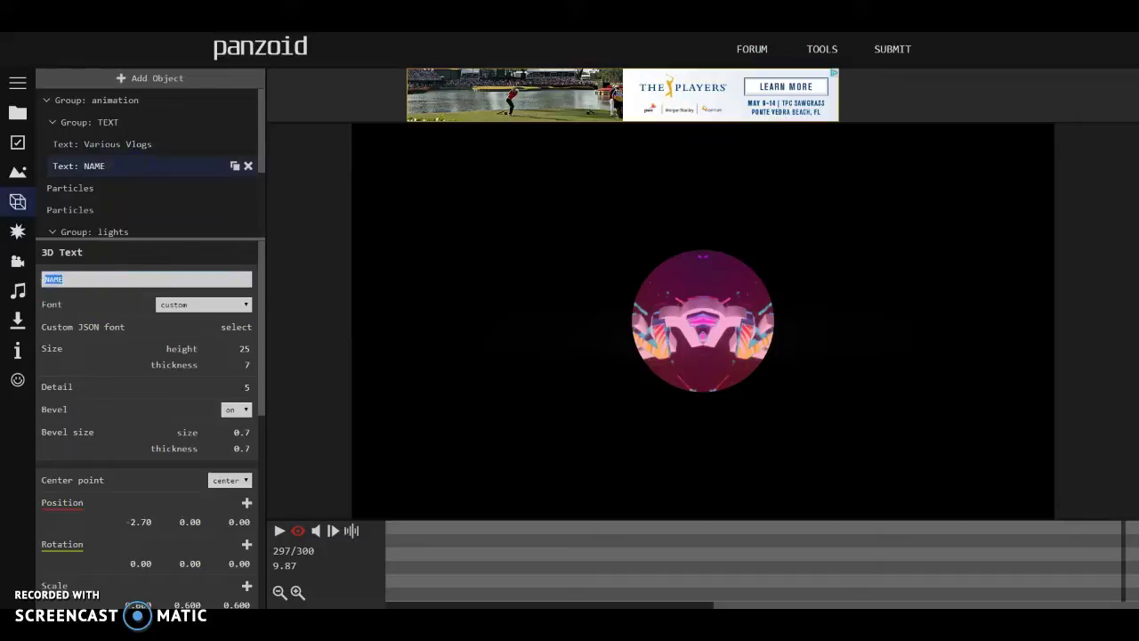
pyautogui.press('BackSpace')
pyautogui.write('Various Vlogs')
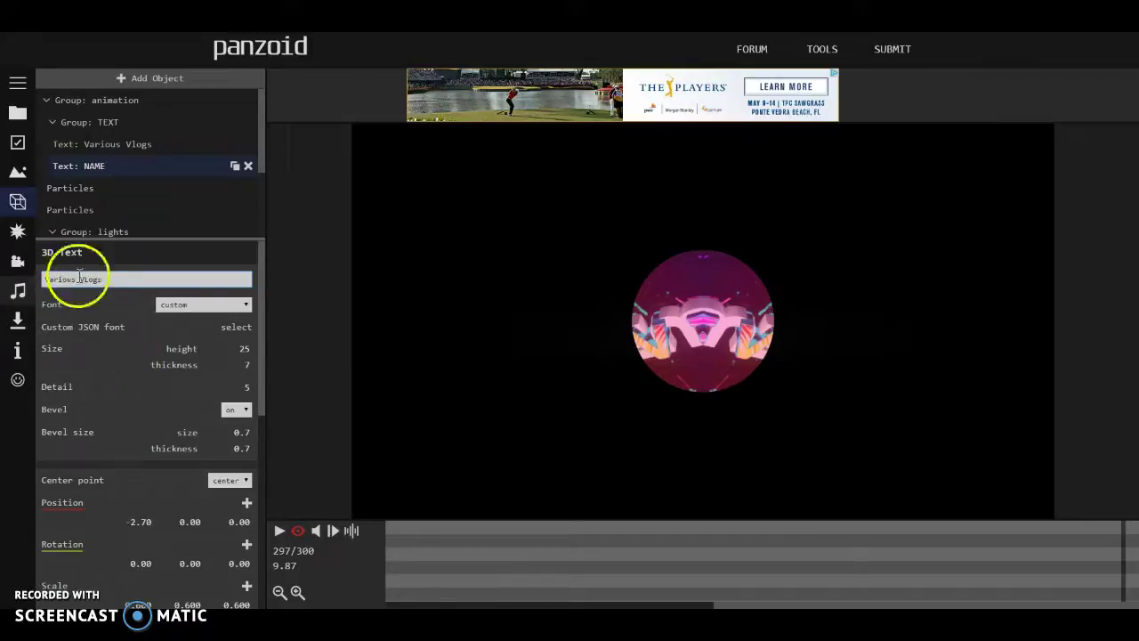
pyautogui.moveTo(76, 280); pyautogui.dragTo(115, 279)
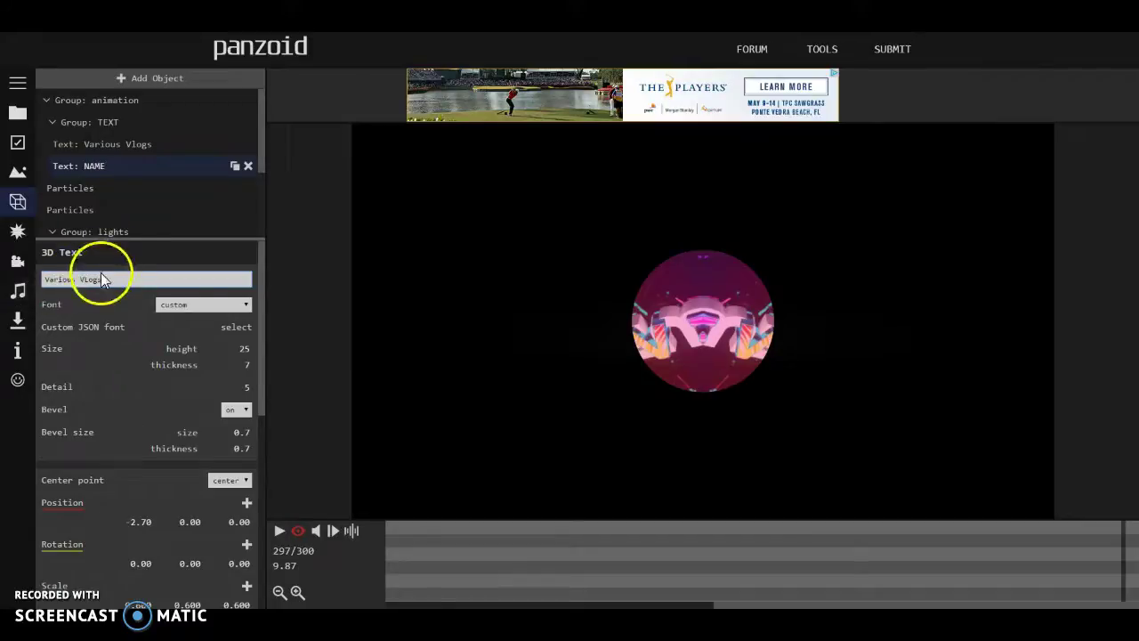
pyautogui.click(290, 273)
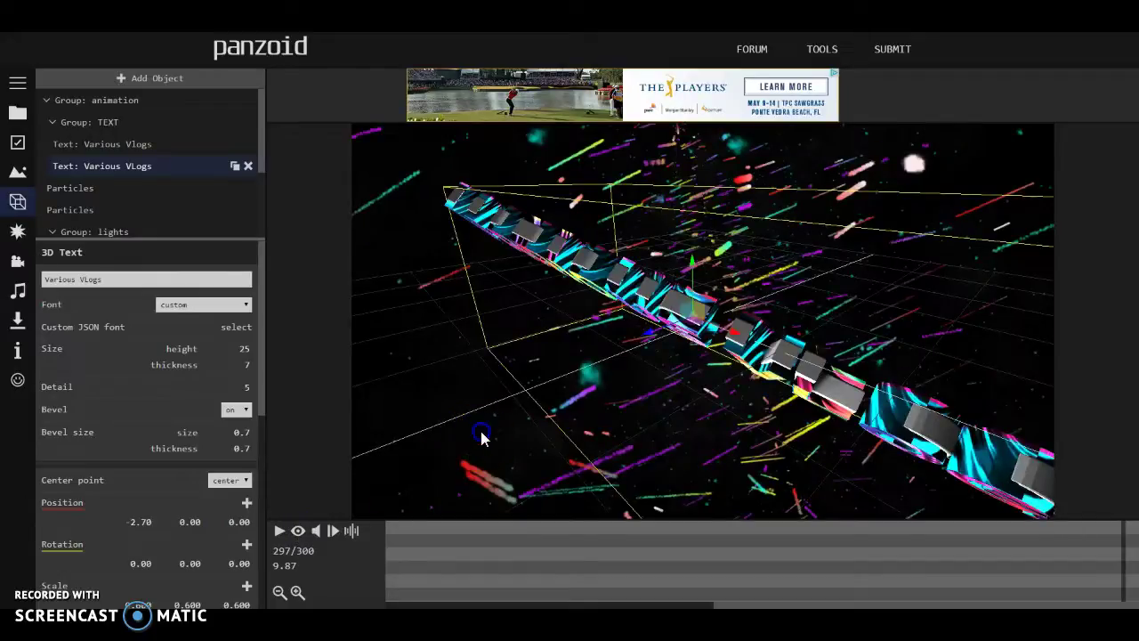
# - Preview the Various Vlogs intro from the camera view, then leave Clipmaker for the home page
pyautogui.moveTo(419, 272); pyautogui.dragTo(302, 376)
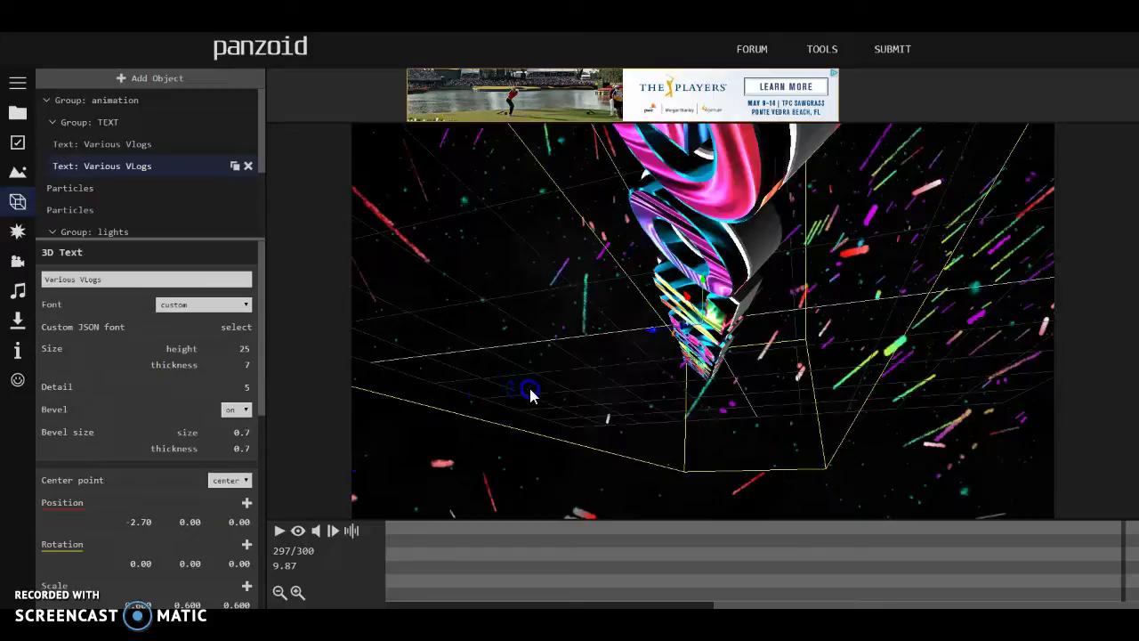
pyautogui.click(300, 531)
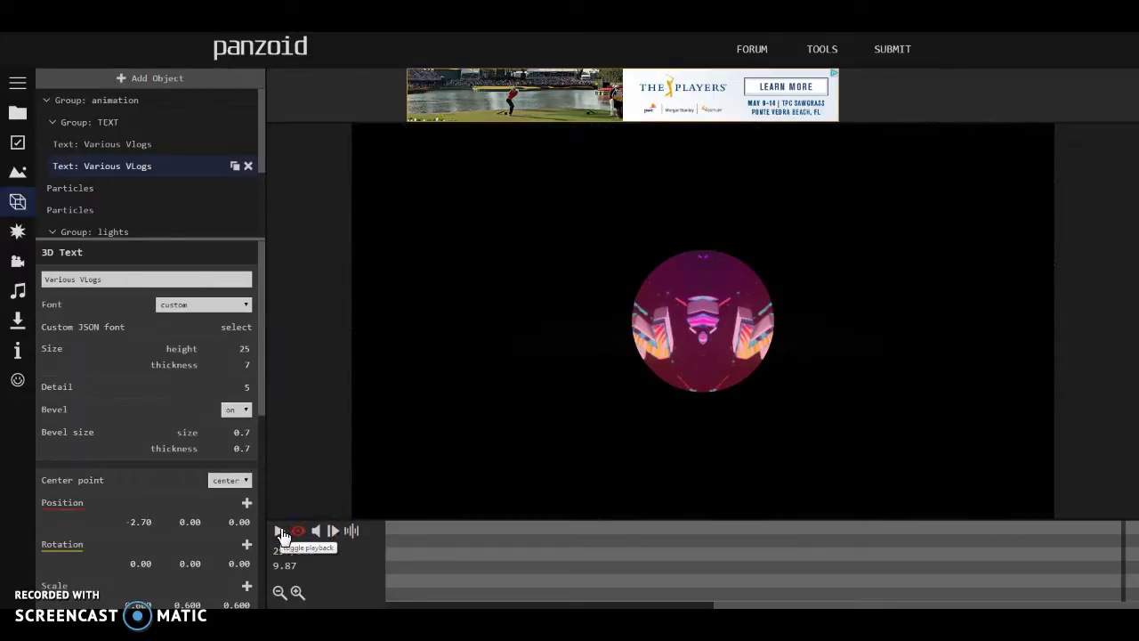
pyautogui.click(280, 532)
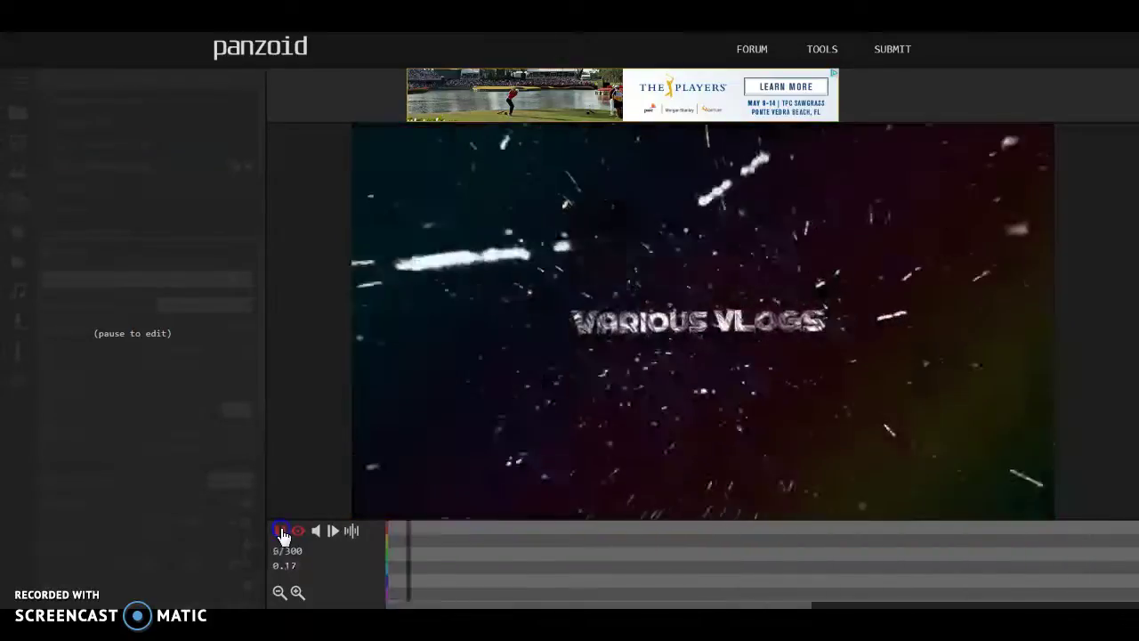
pyautogui.click(416, 469)
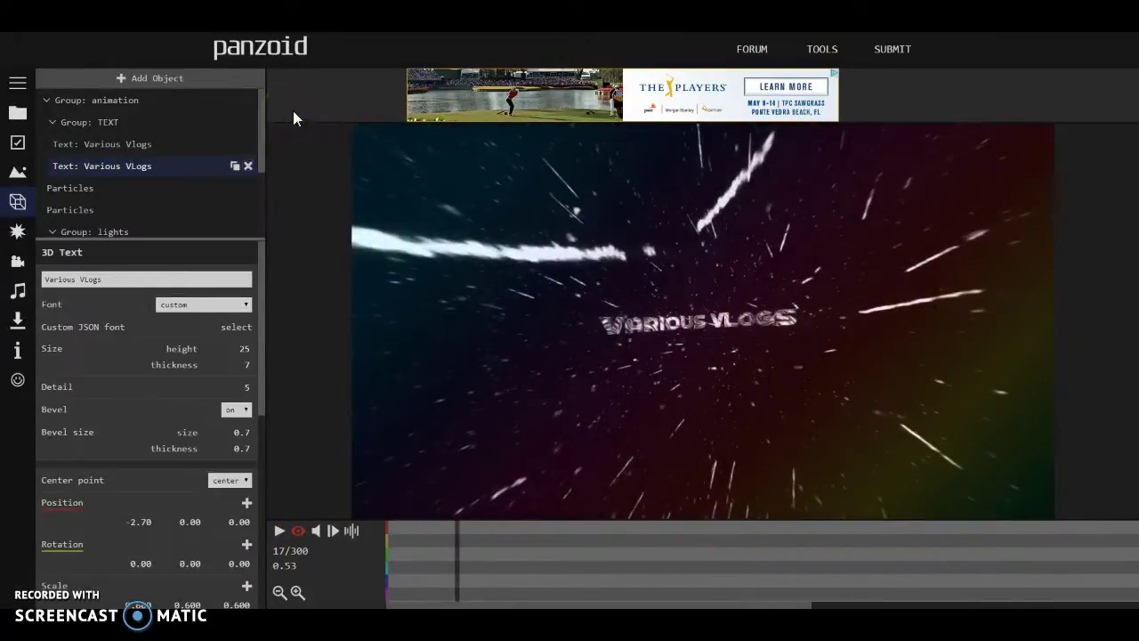
pyautogui.click(305, 46)
pyautogui.click(618, 88)
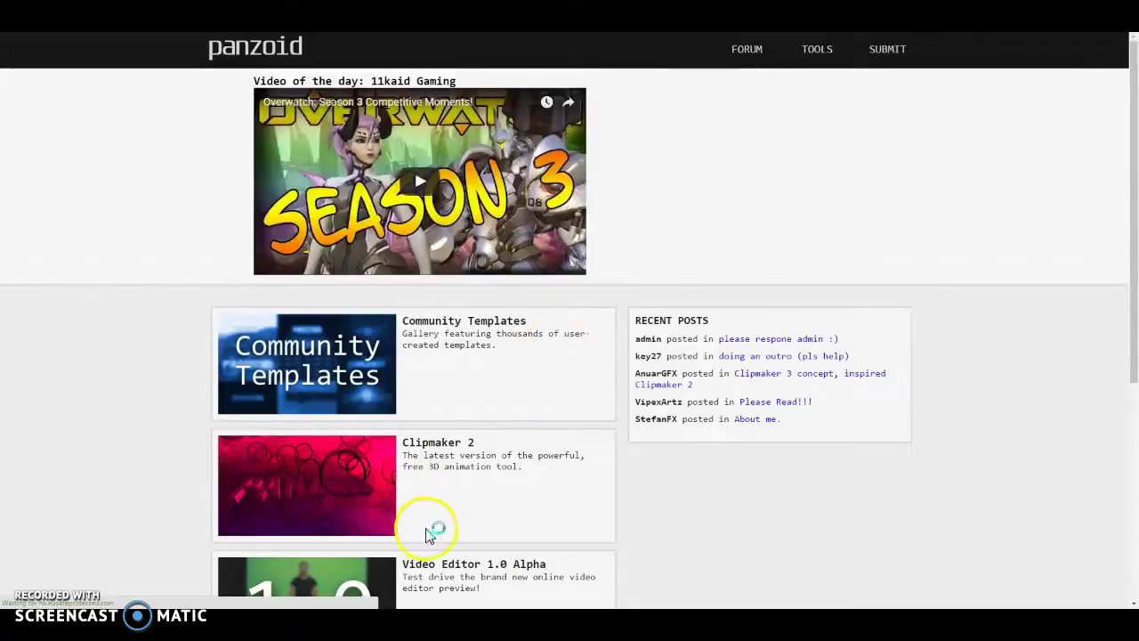
# - Start an empty Clipmaker 2 project from the link on the Panzoid home page
pyautogui.scroll(-1, 431, 530)
pyautogui.scroll(1, 445, 525)
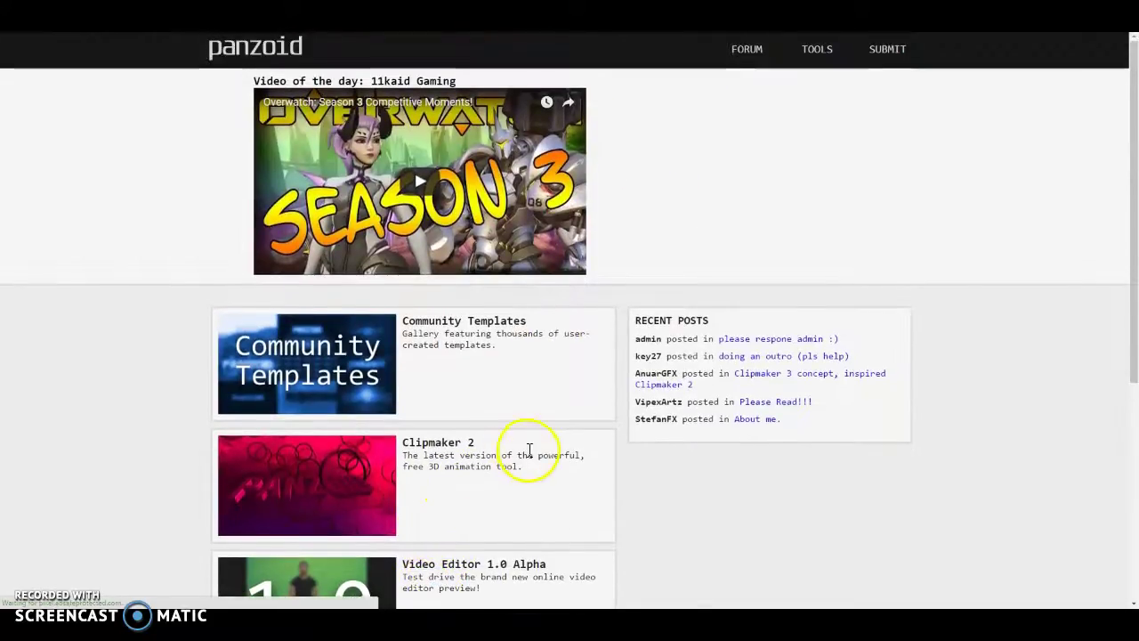
pyautogui.scroll(-3, 527, 462)
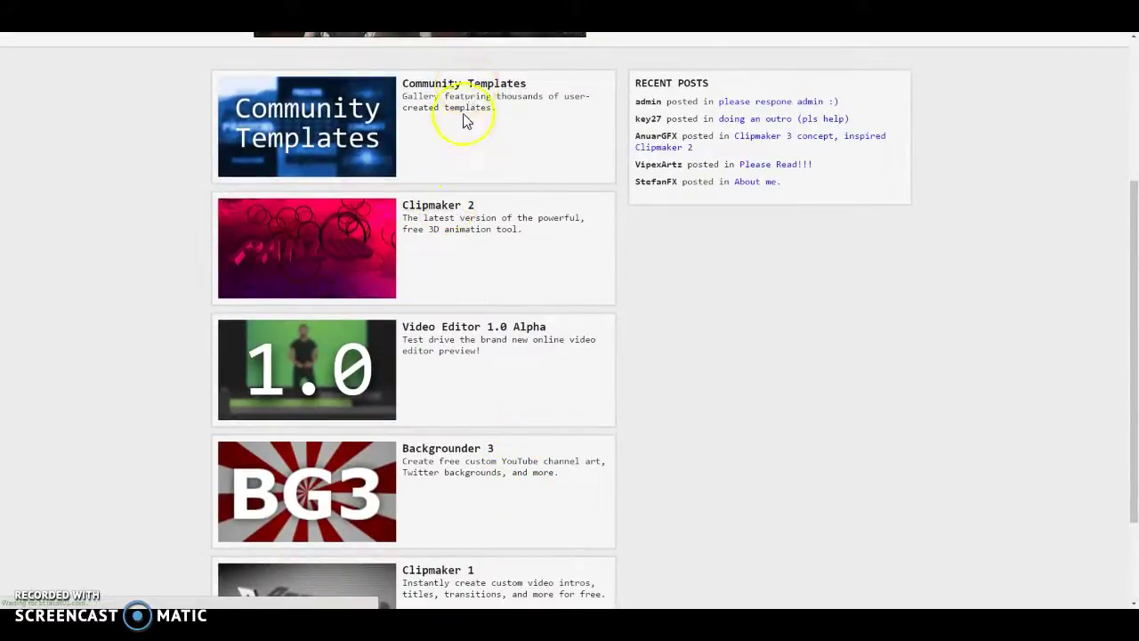
pyautogui.click(449, 214)
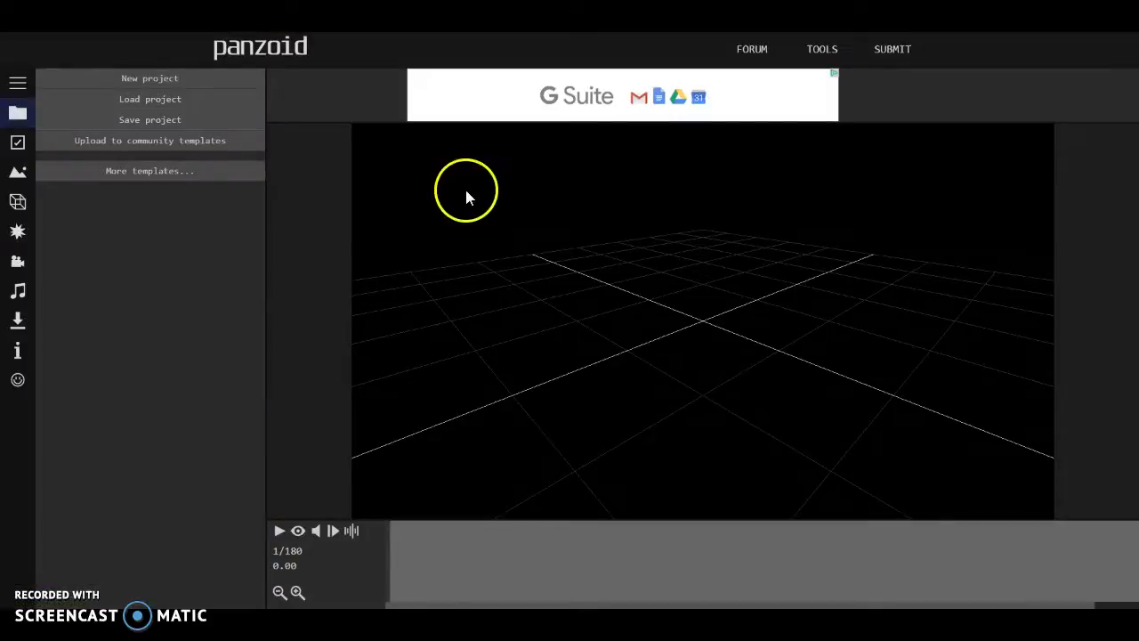
# - Go from the File panel's 'More templates...' to the Community Templates gallery and its search box
pyautogui.scroll(-3, 203, 386)
pyautogui.scroll(-1, 224, 382)
pyautogui.scroll(1, 223, 381)
pyautogui.scroll(-1, 165, 417)
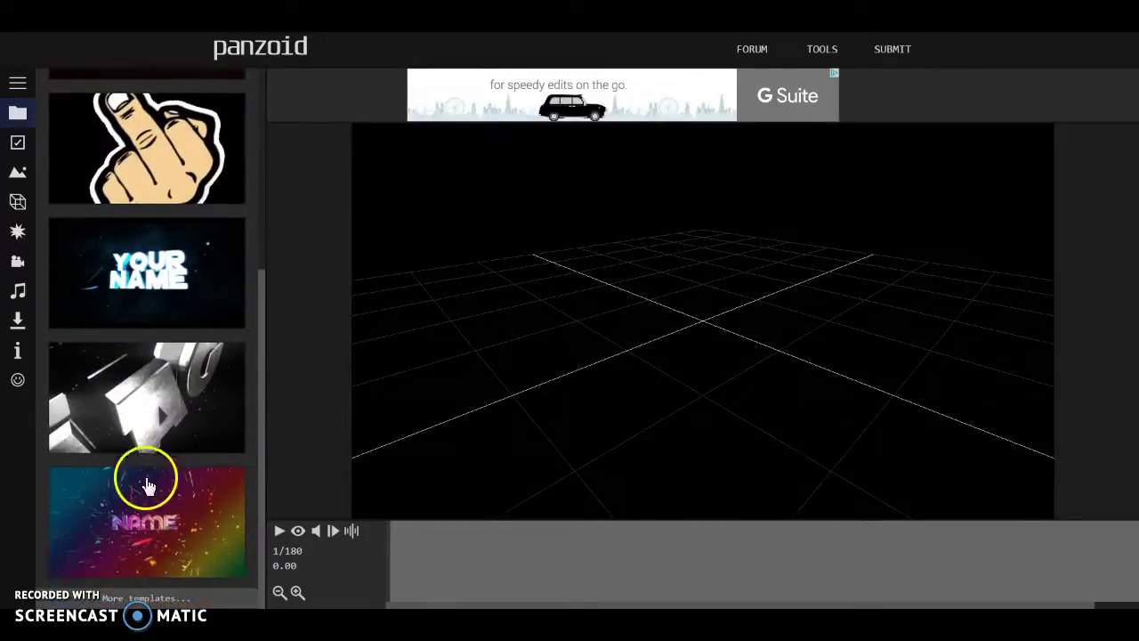
pyautogui.click(146, 596)
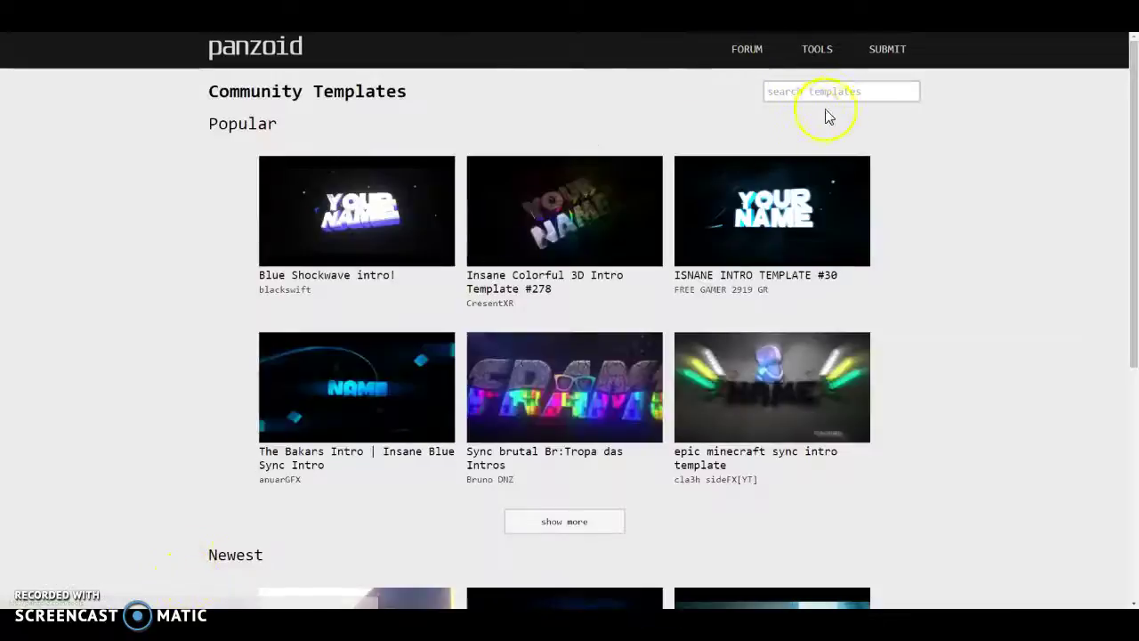
pyautogui.click(832, 96)
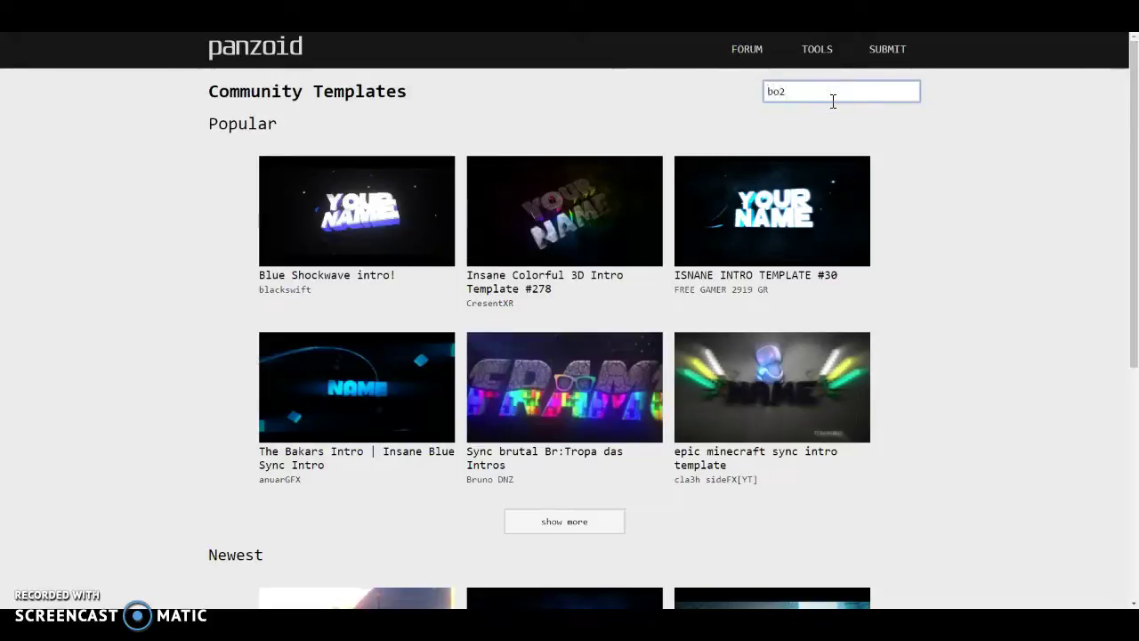
# - Search community templates for 'mystery box', browse the results, then return to the Panzoid home page
pyautogui.write('mystery box')
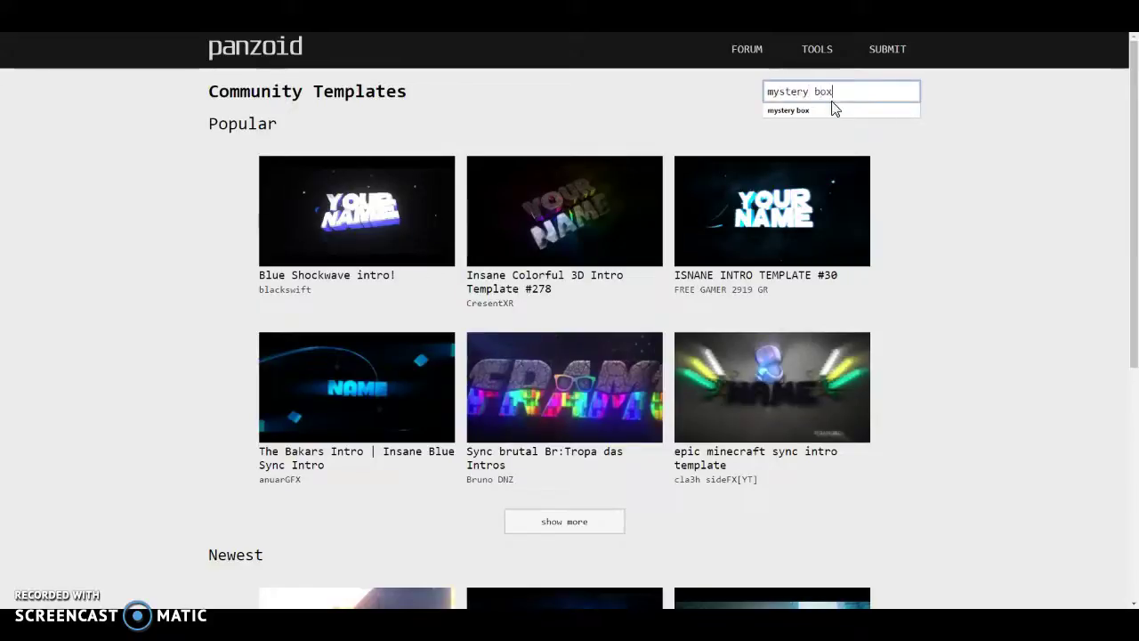
pyautogui.press('Return')
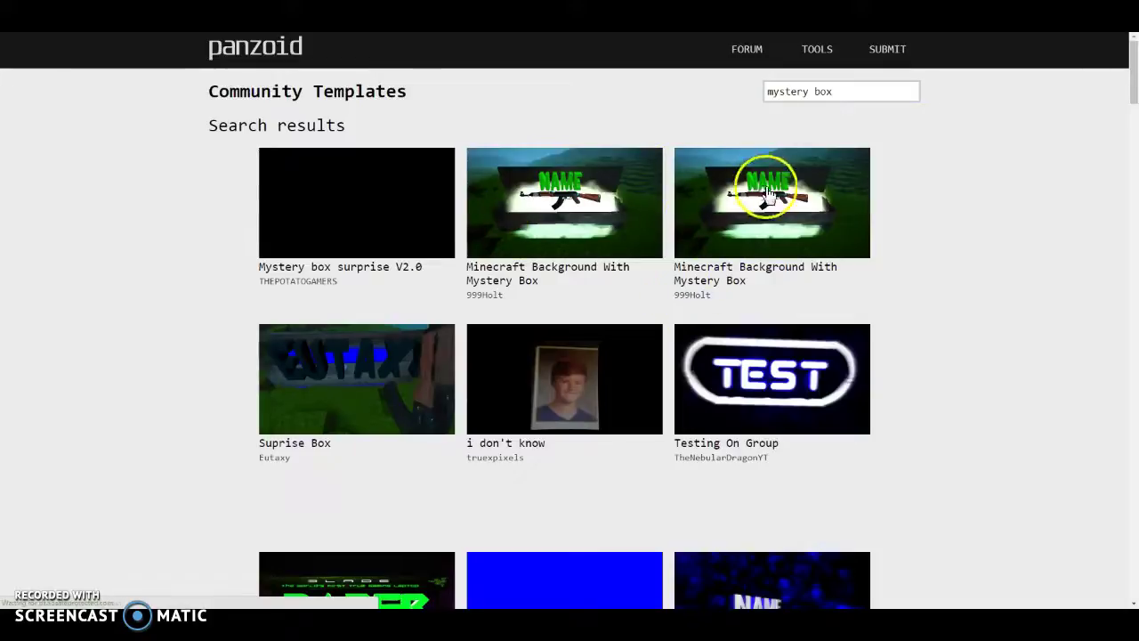
pyautogui.scroll(-3, 493, 391)
pyautogui.scroll(3, 503, 365)
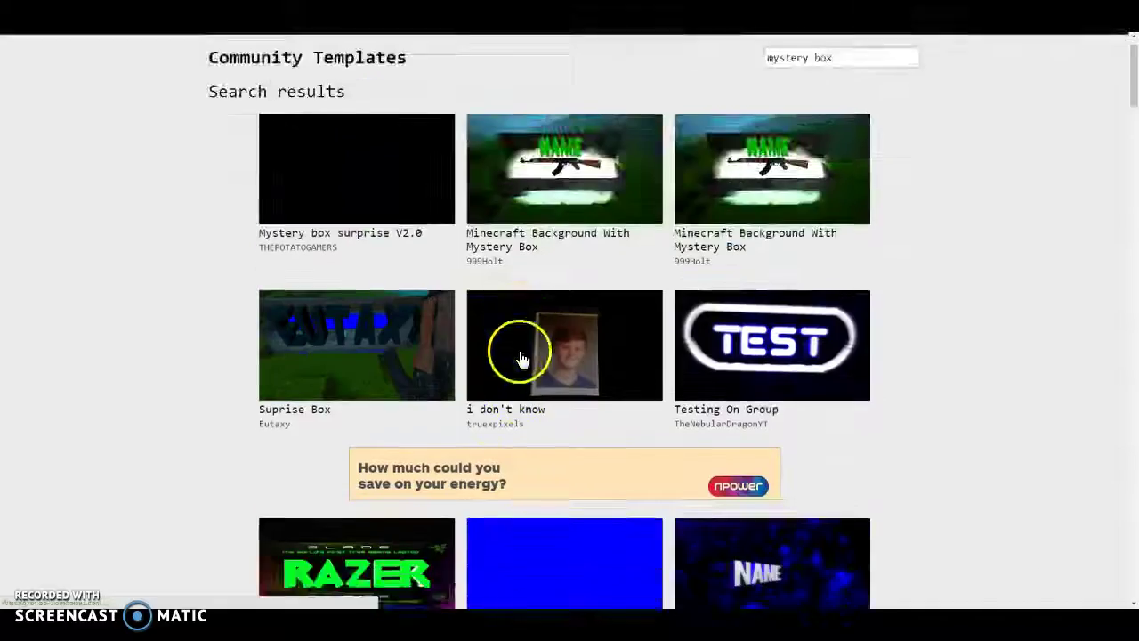
pyautogui.click(261, 55)
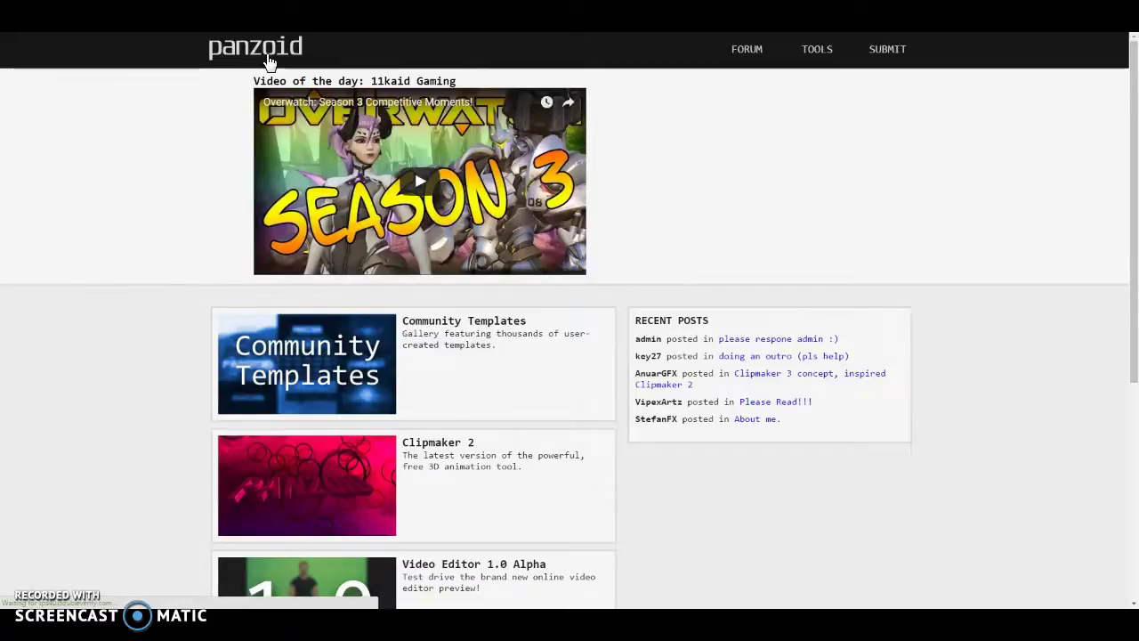
pyautogui.click(254, 44)
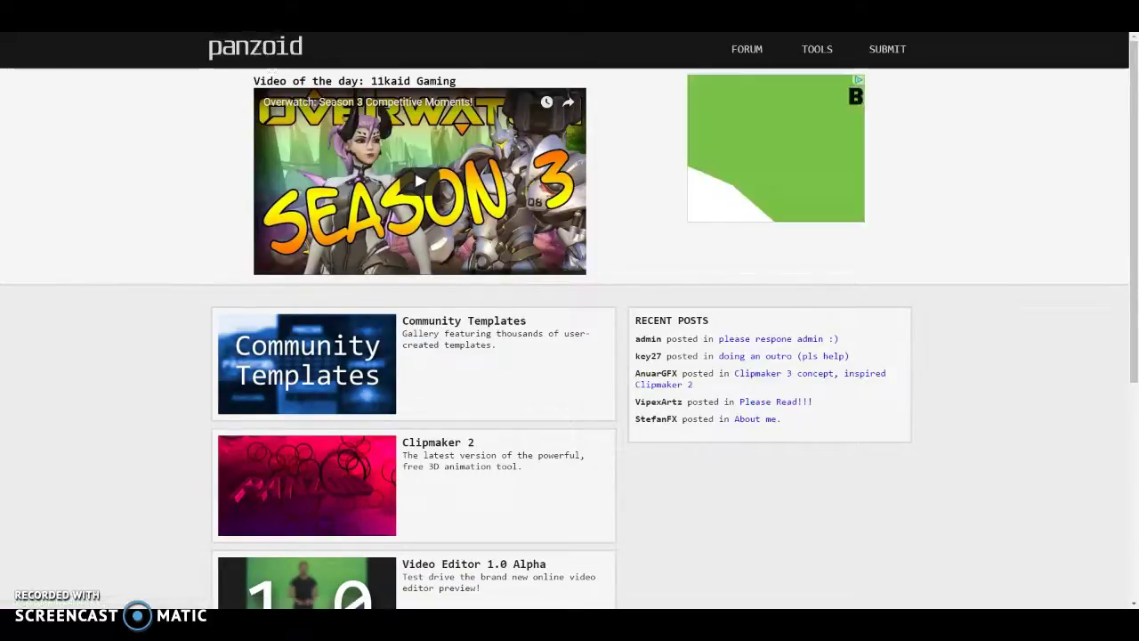